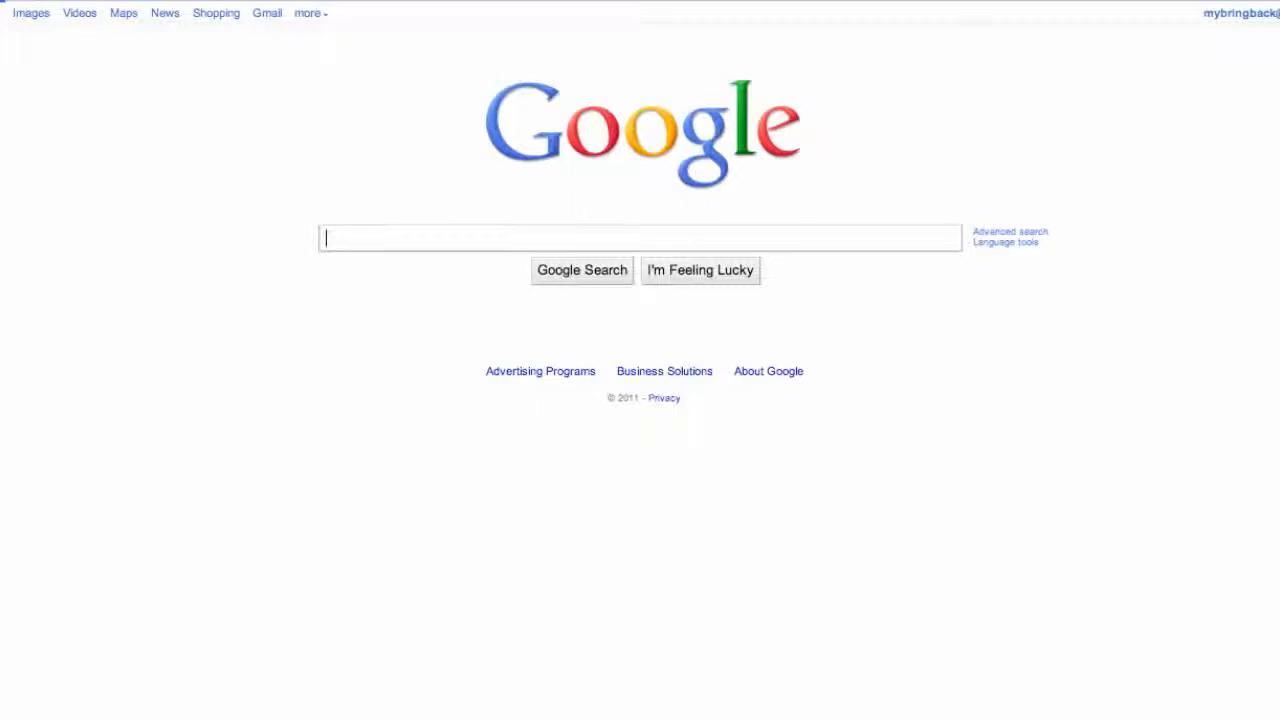
# Search Google for "android sdk" and open the Android Developers SDK download page.
pyautogui.write('a')
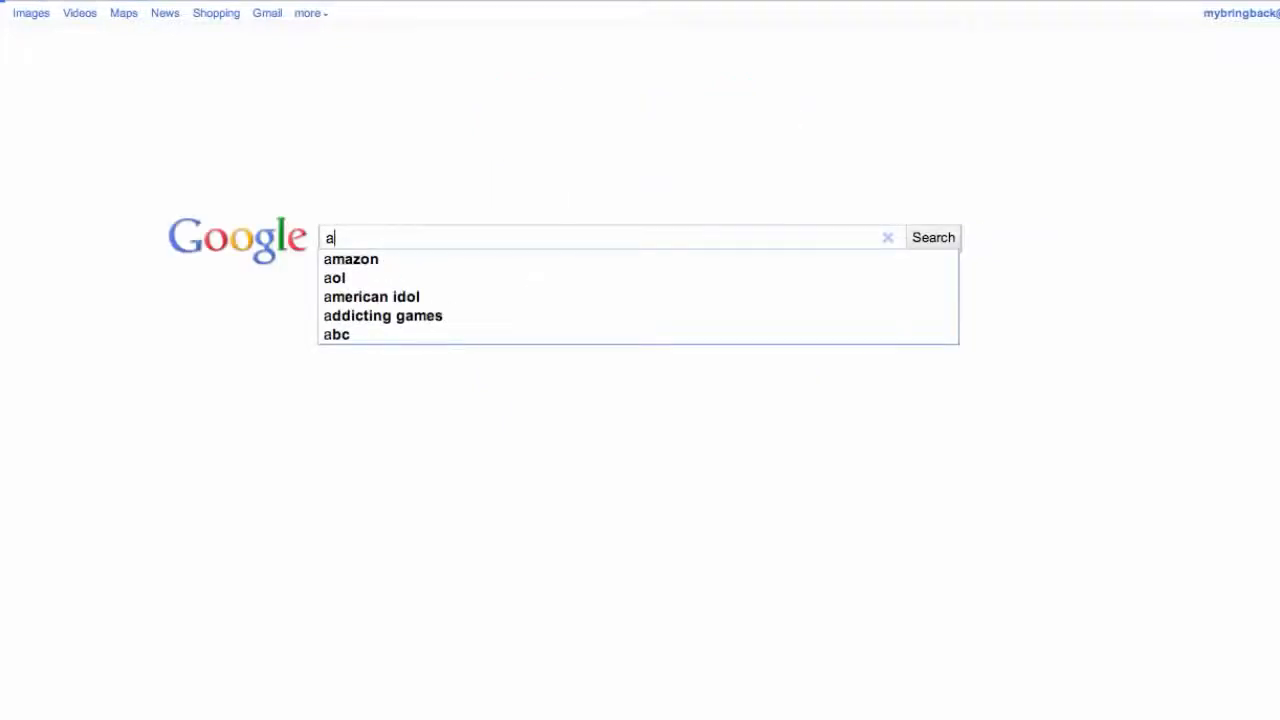
pyautogui.write('ndro')
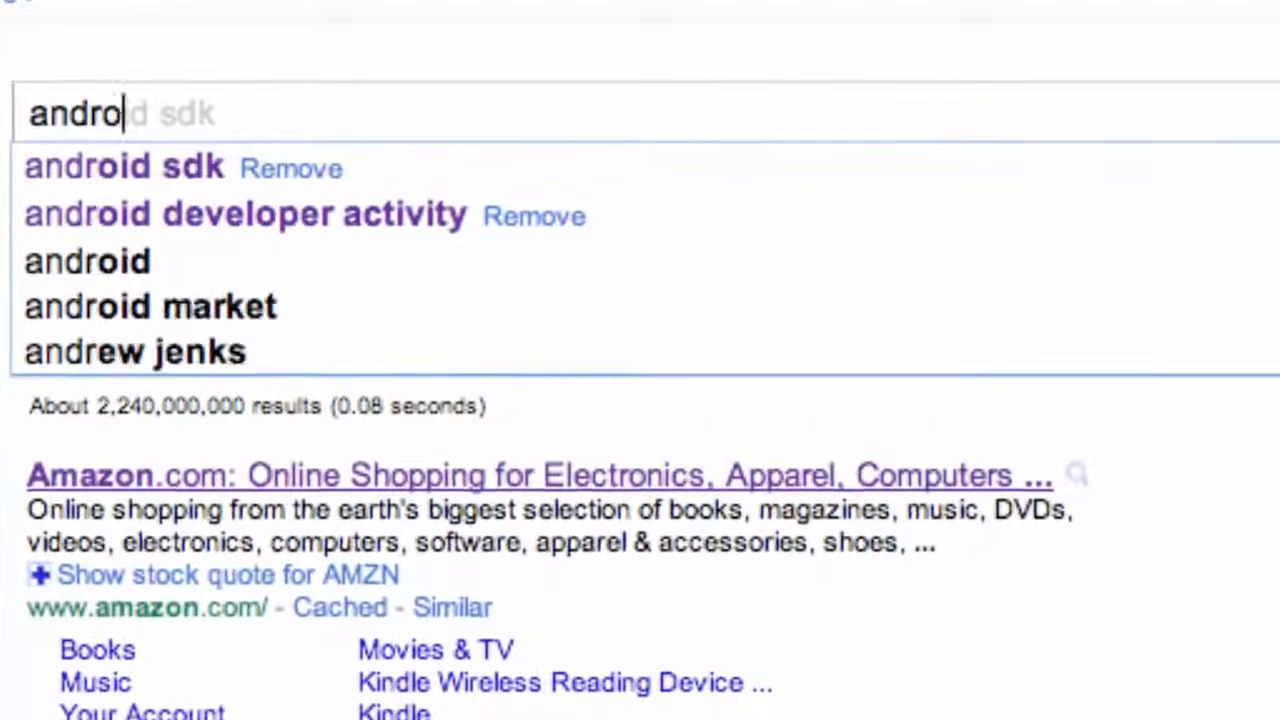
pyautogui.write('id sdk')
pyautogui.press('Return')
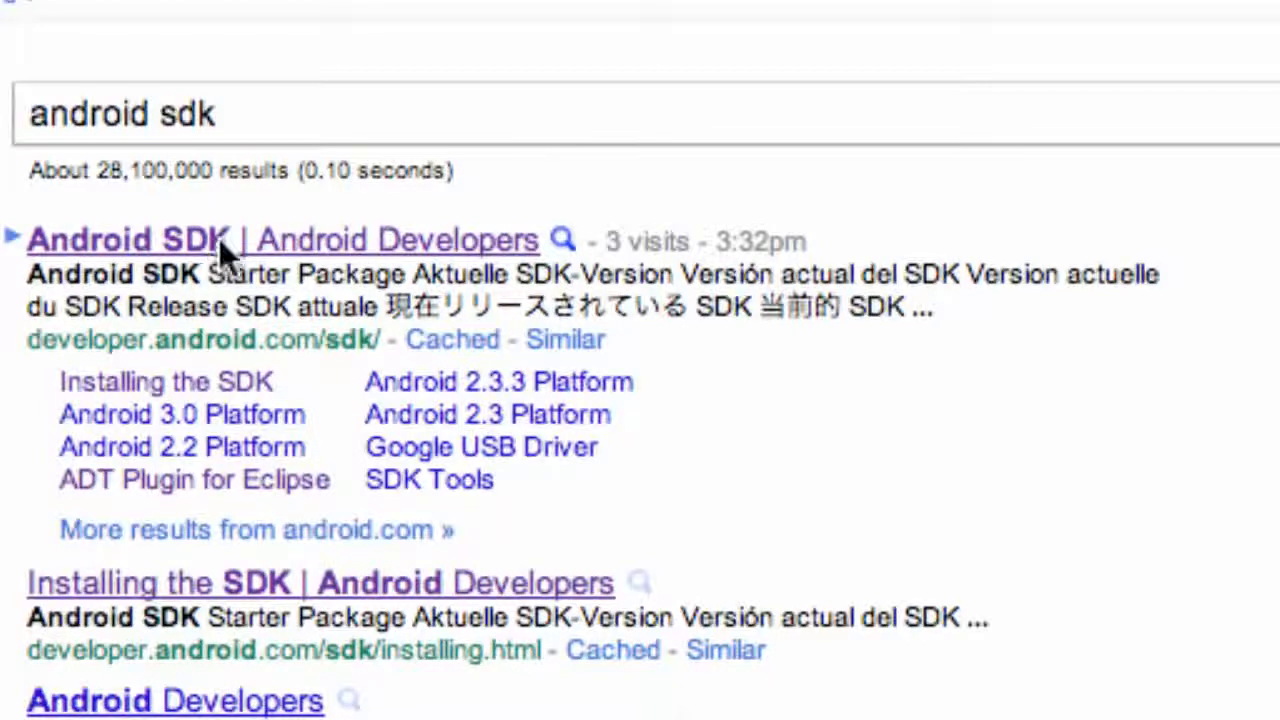
pyautogui.click(331, 250)
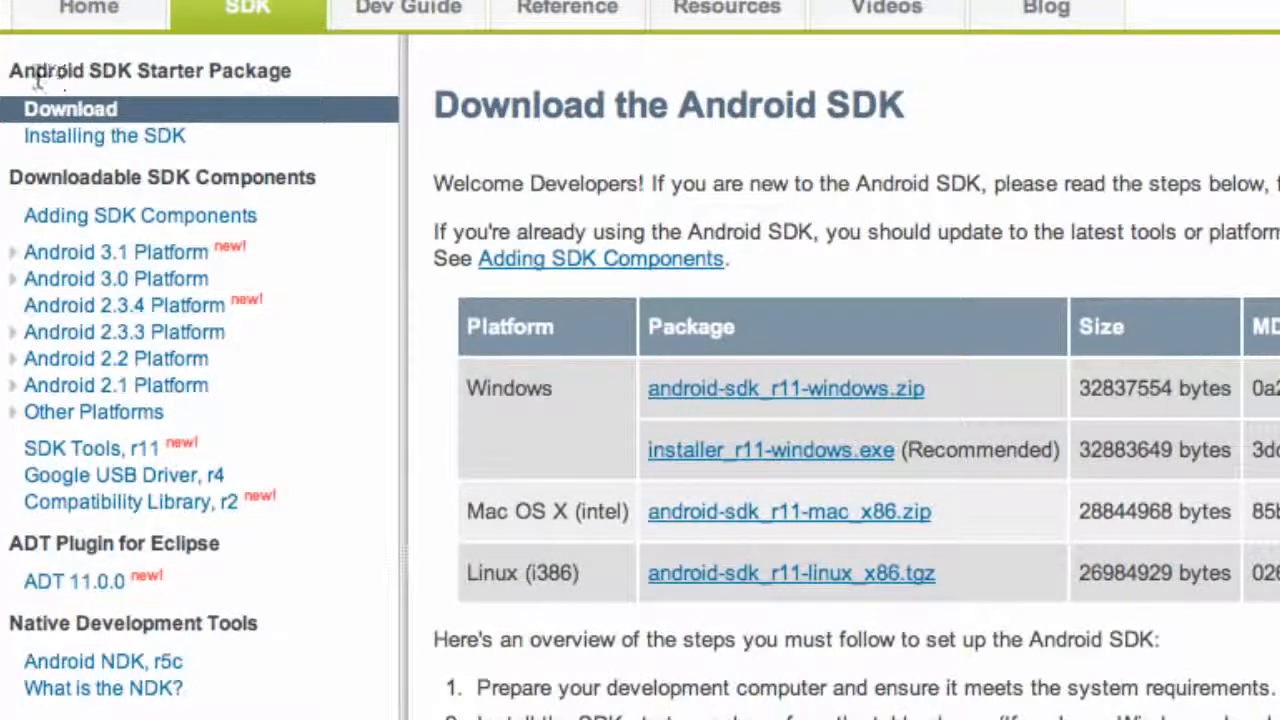
pyautogui.moveTo(35, 80); pyautogui.dragTo(114, 82)
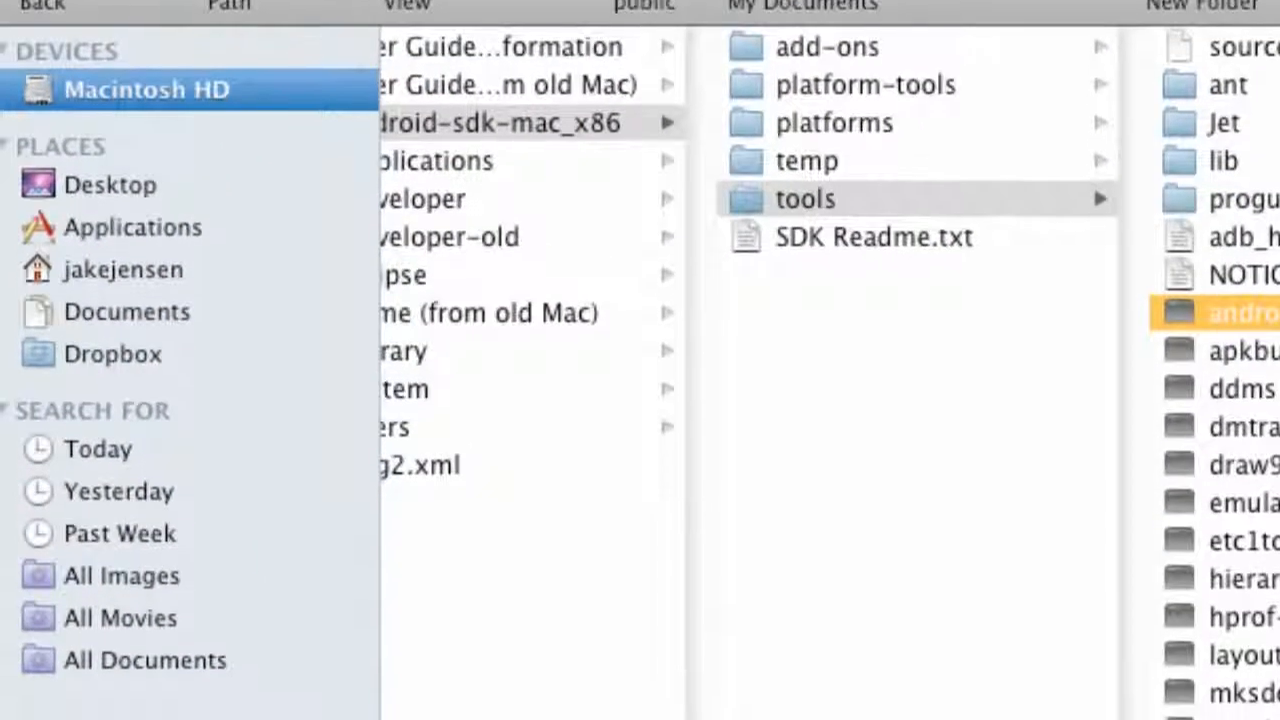
# In Finder, extract the android-sdk_r11-mac_x86.zip archive in the home folder's Downloads.
pyautogui.click(142, 304)
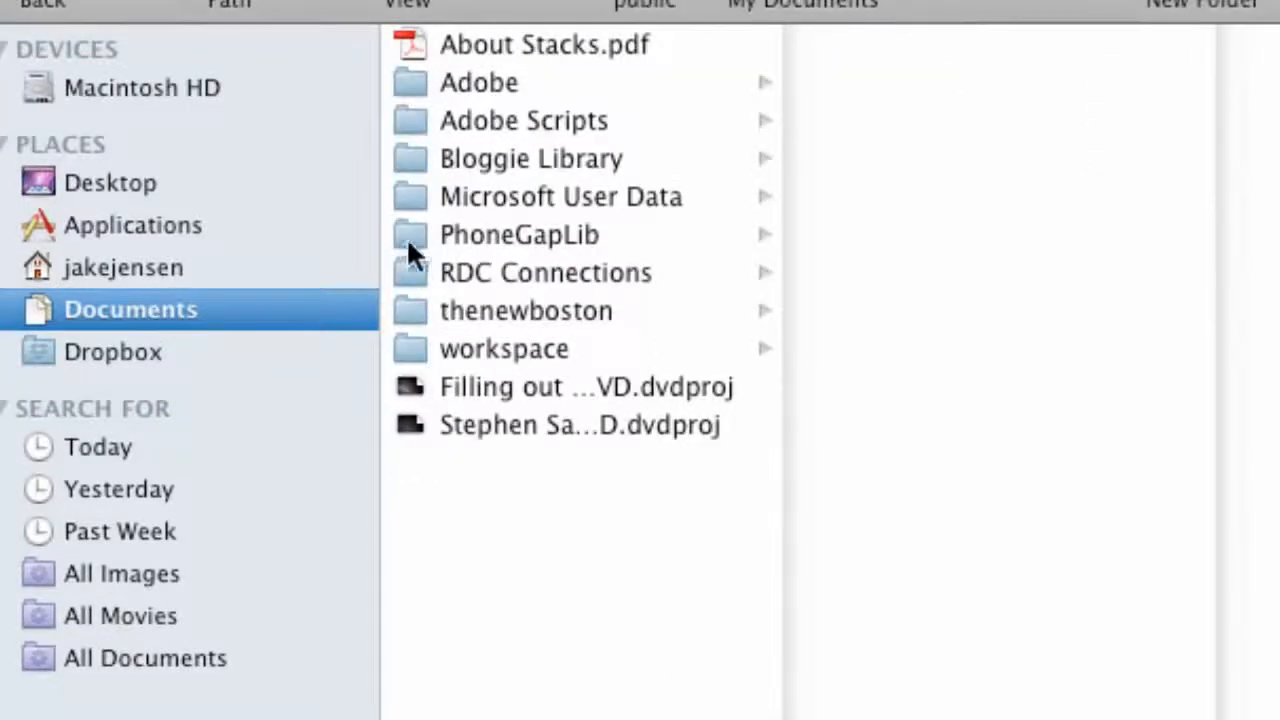
pyautogui.click(151, 85)
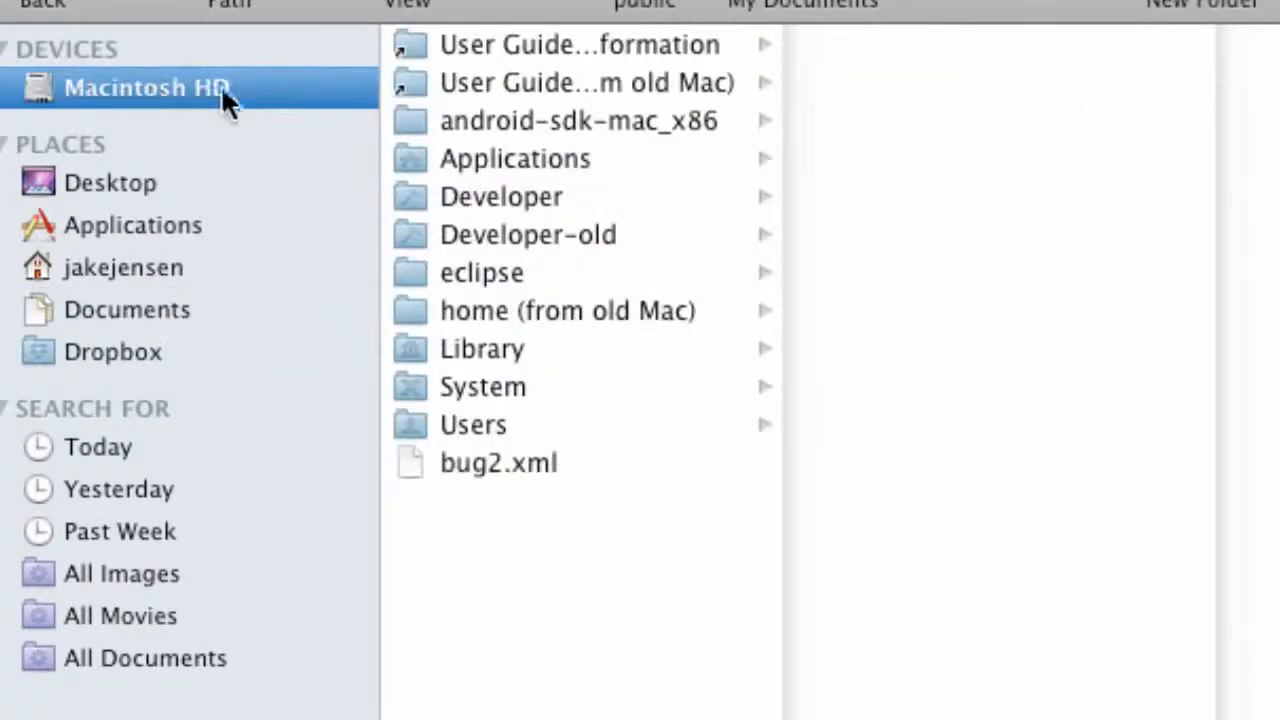
pyautogui.click(123, 267)
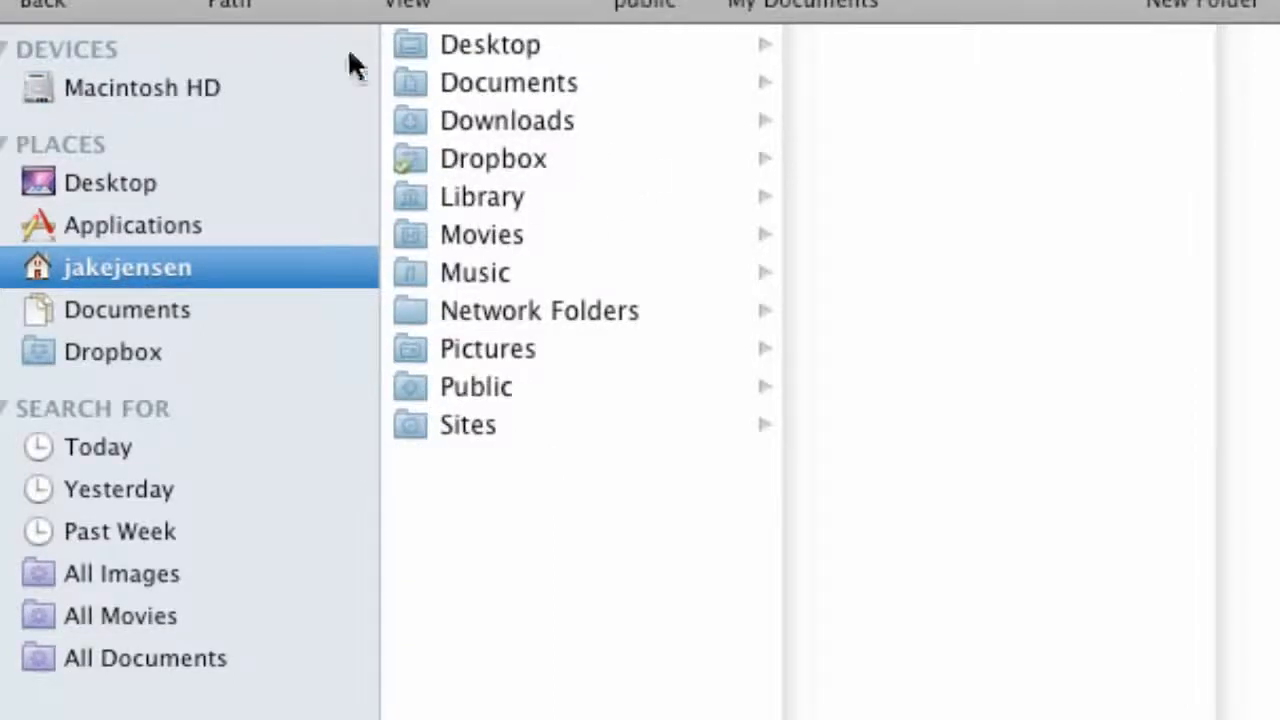
pyautogui.click(495, 125)
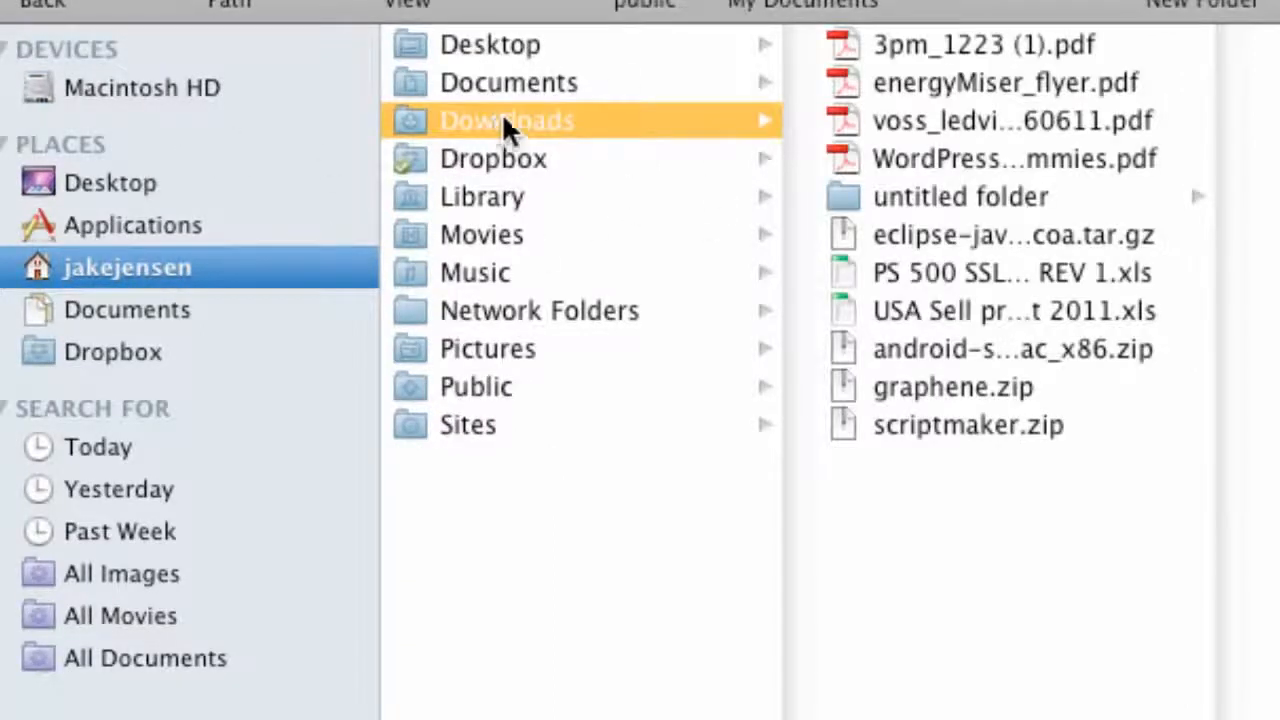
pyautogui.click(930, 346)
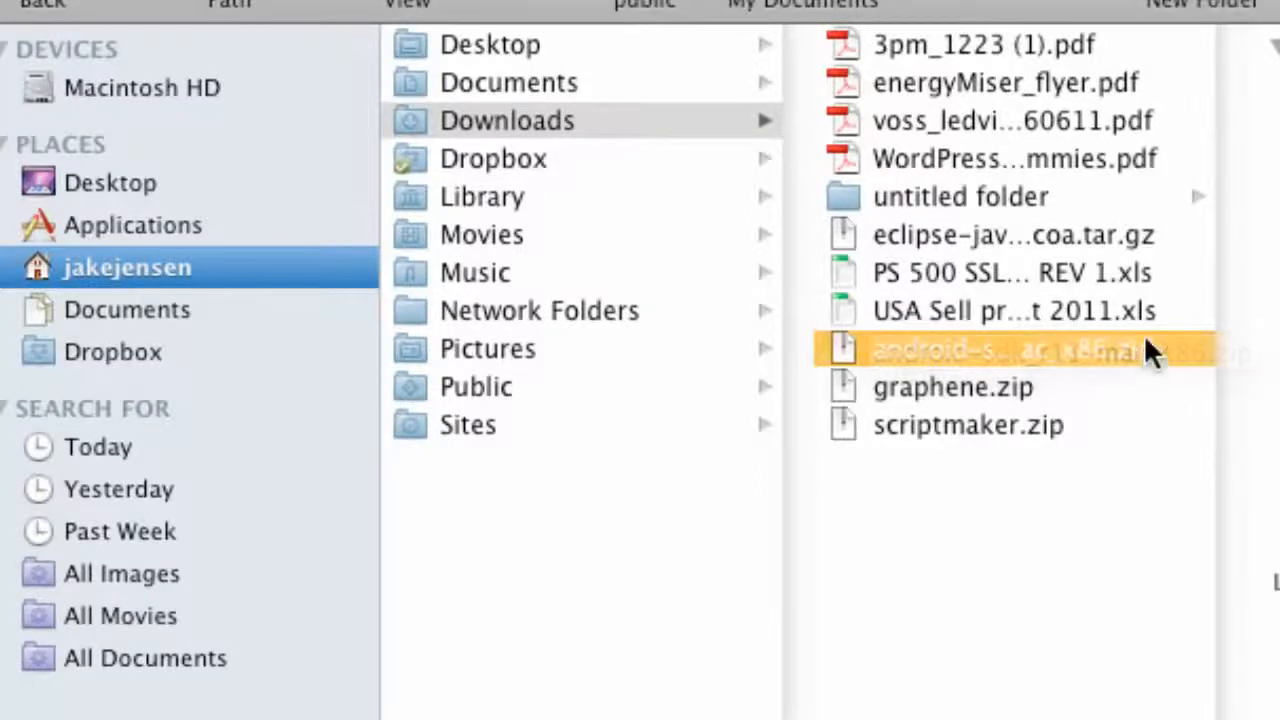
pyautogui.doubleClick(924, 340)
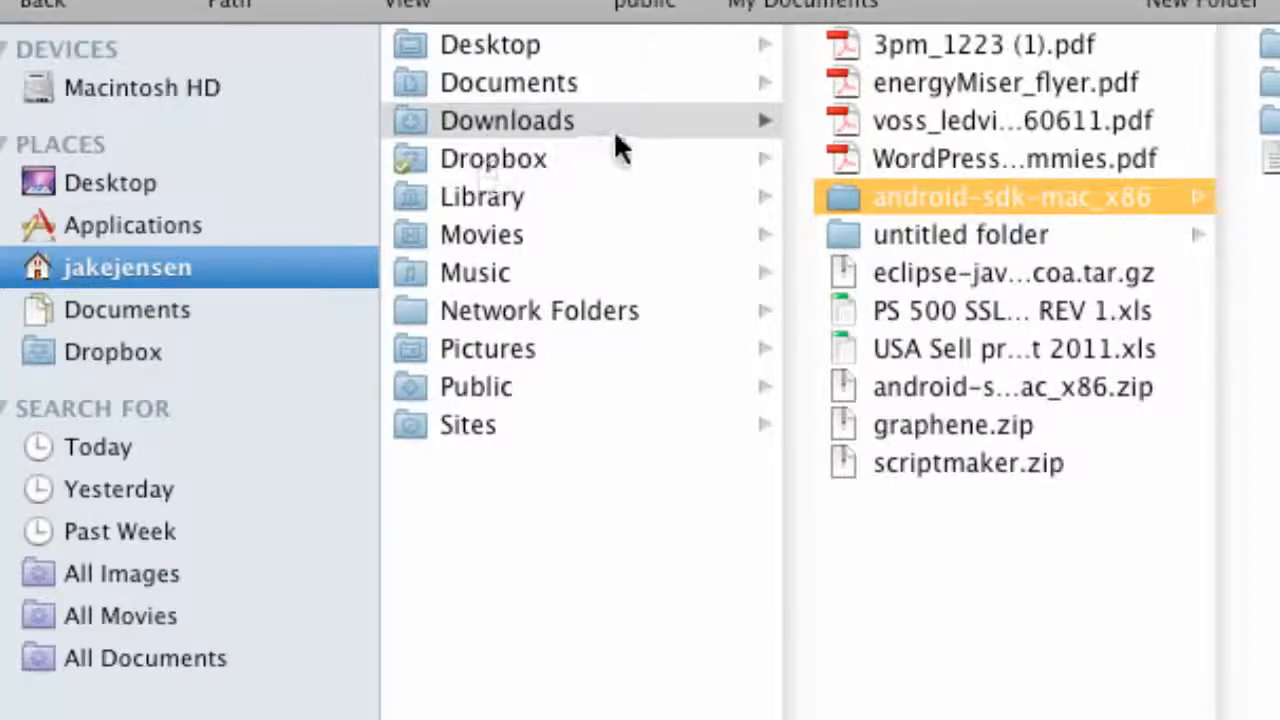
pyautogui.moveTo(907, 192)
pyautogui.mouseDown()
pyautogui.moveTo(363, 88)
pyautogui.moveTo(478, 140)
pyautogui.moveTo(920, 197)
pyautogui.mouseUp()
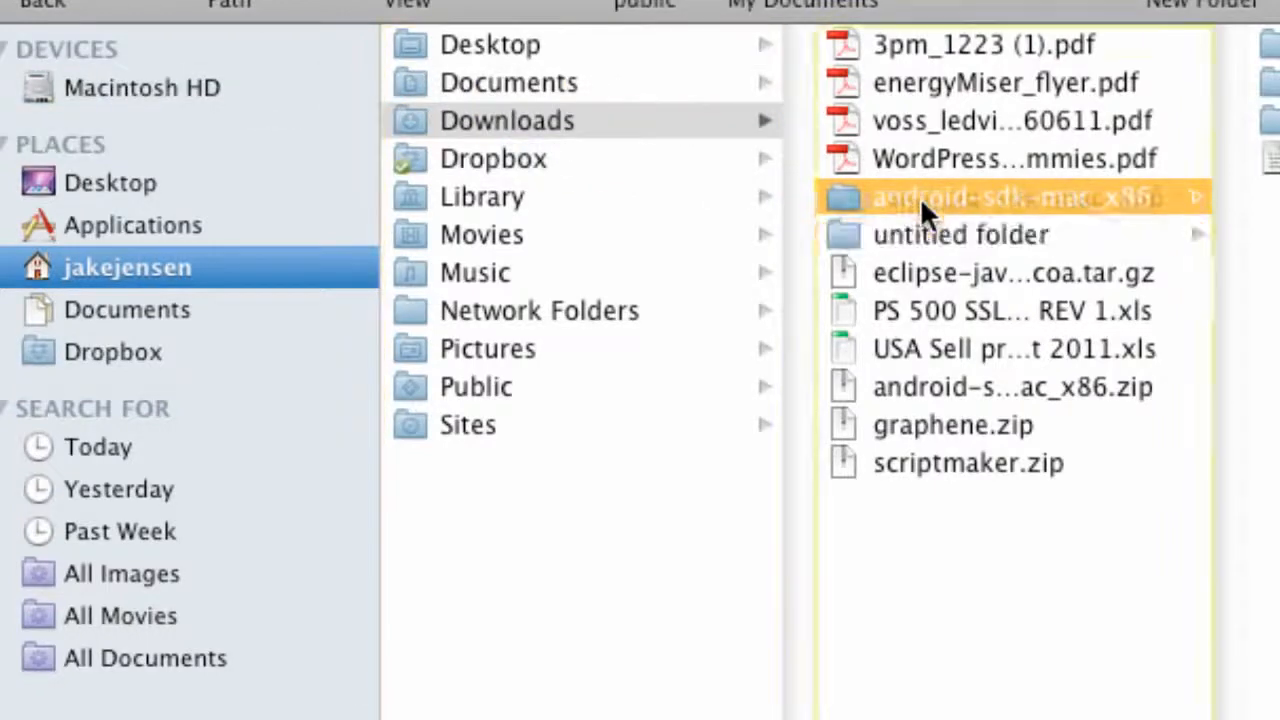
# Launch the android tool from the tools folder of android-sdk-mac_x86 on Macintosh HD.
pyautogui.click(182, 91)
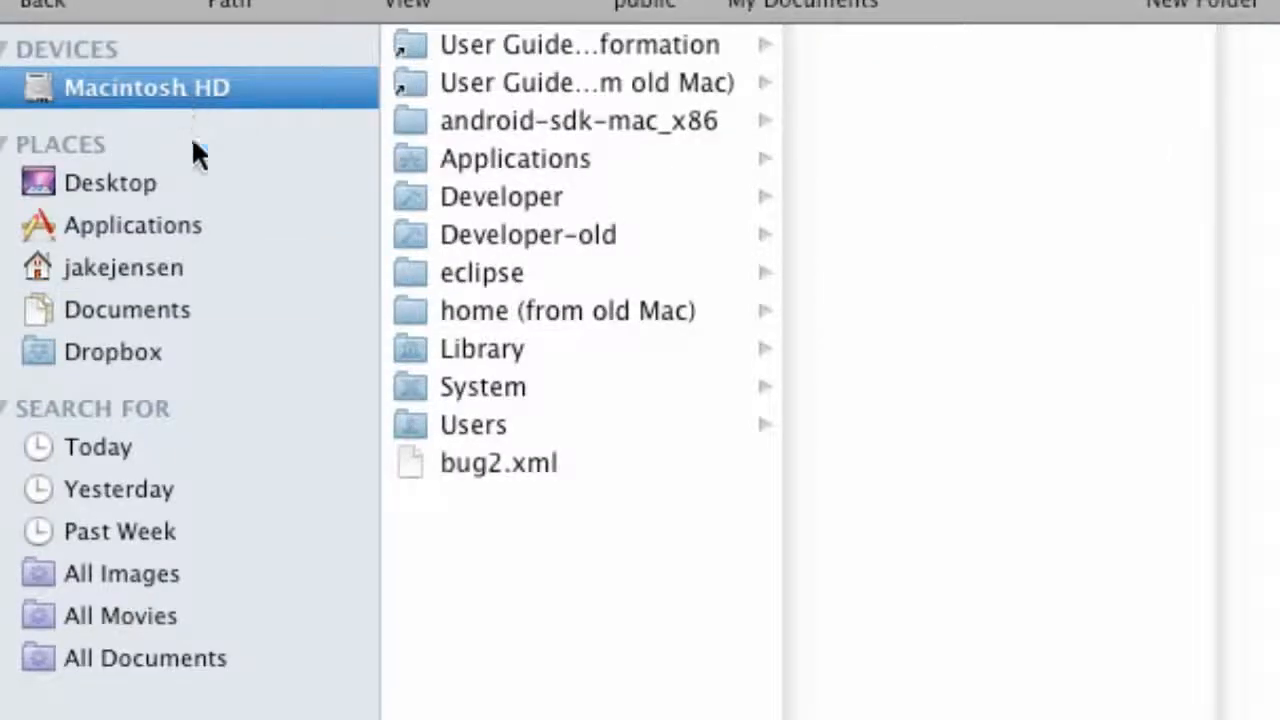
pyautogui.click(512, 128)
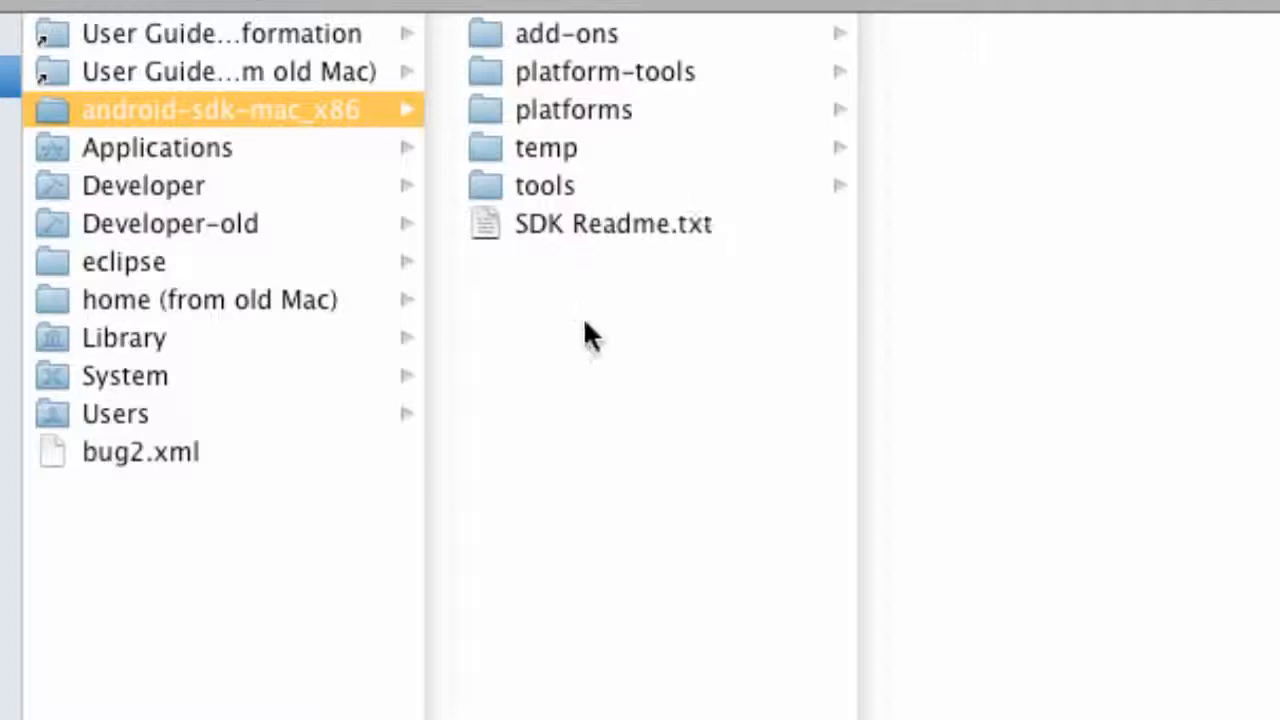
pyautogui.click(553, 193)
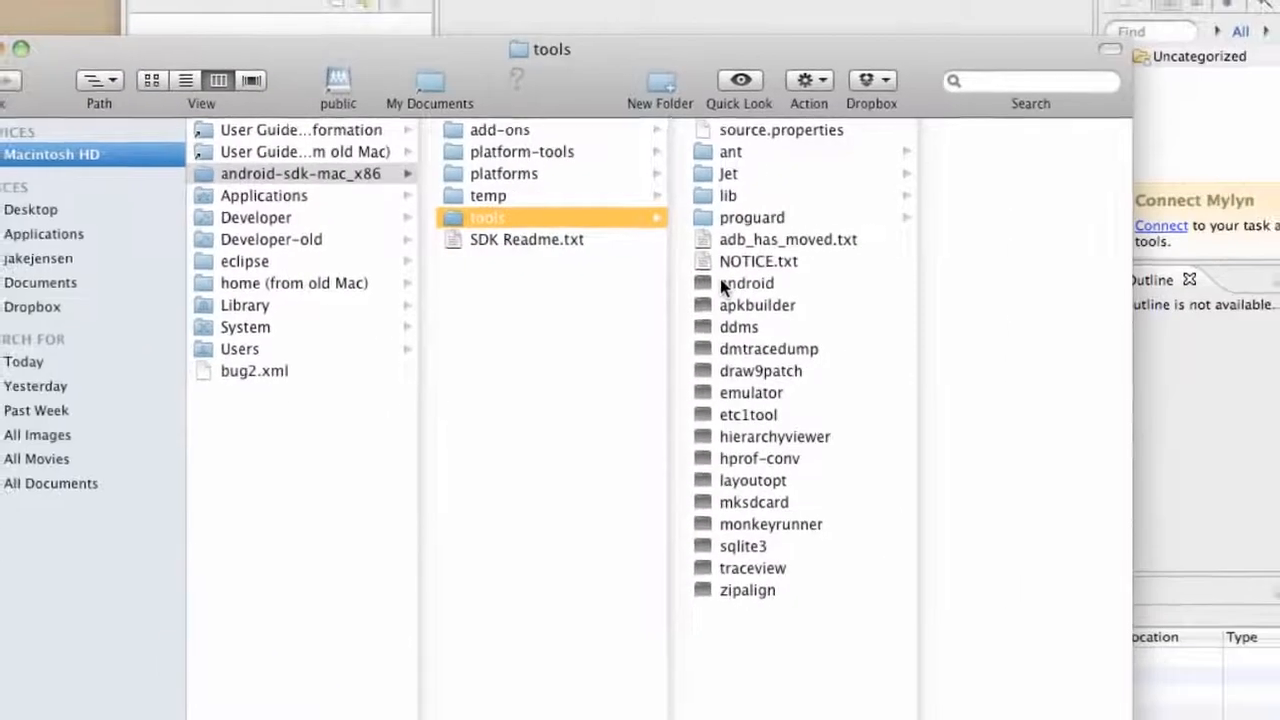
pyautogui.click(1040, 299)
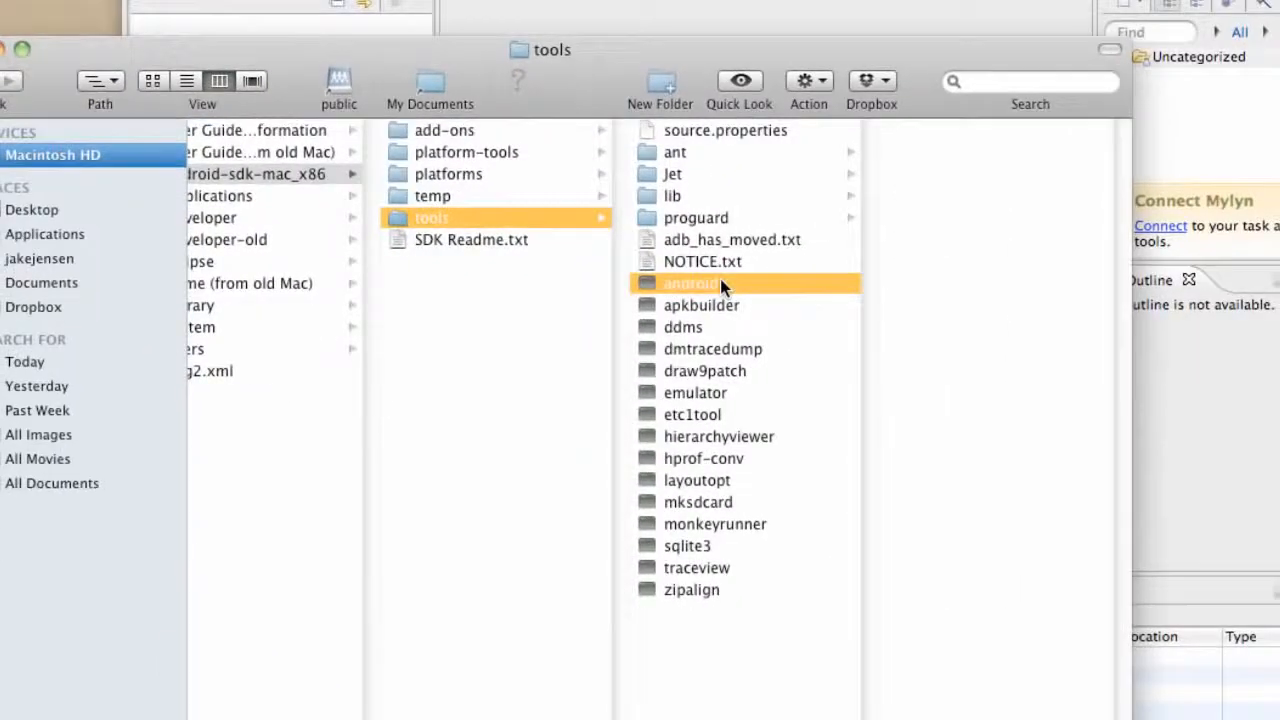
pyautogui.doubleClick(714, 282)
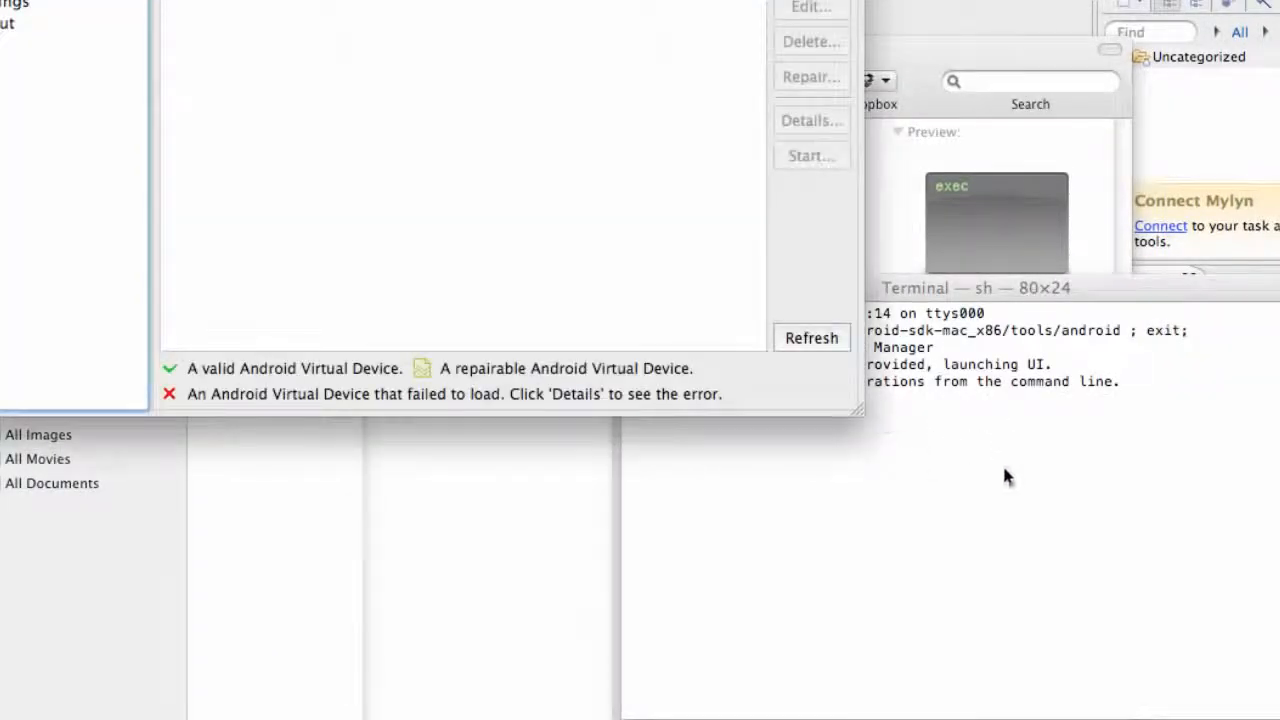
# Close the Terminal window along with its running processes and launch the android tool again from Finder.
pyautogui.click(1002, 463)
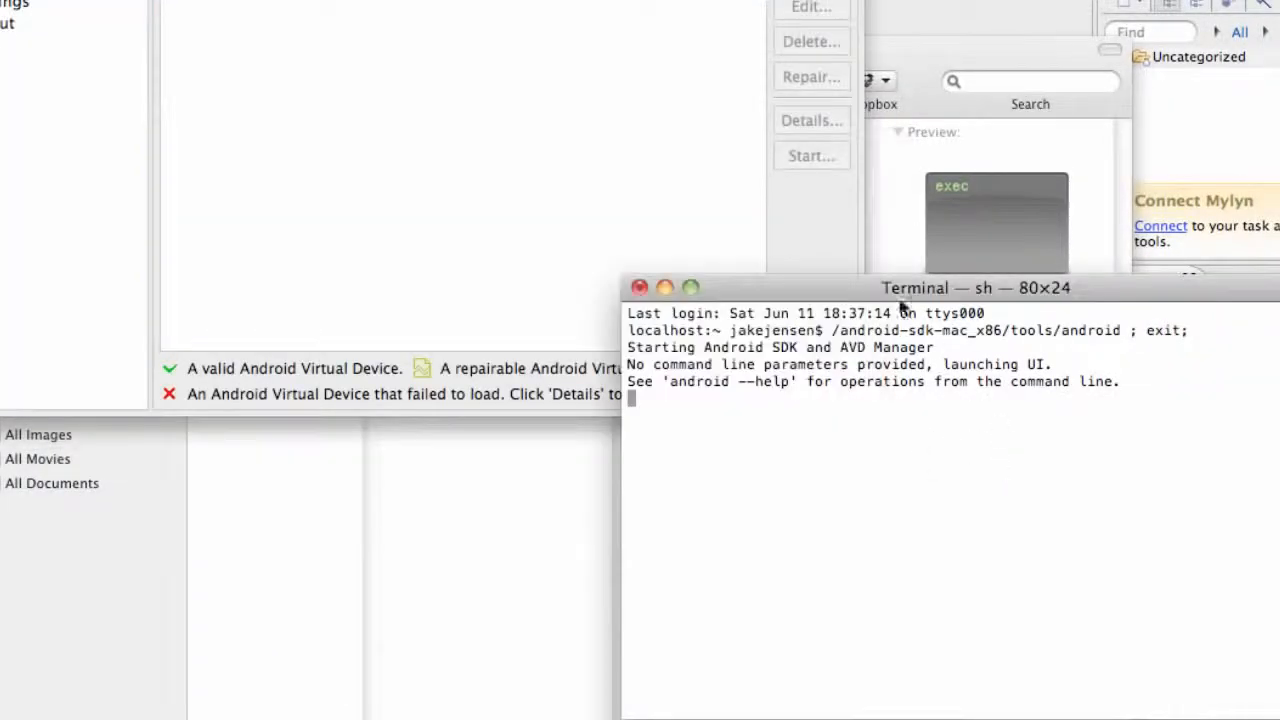
pyautogui.click(641, 287)
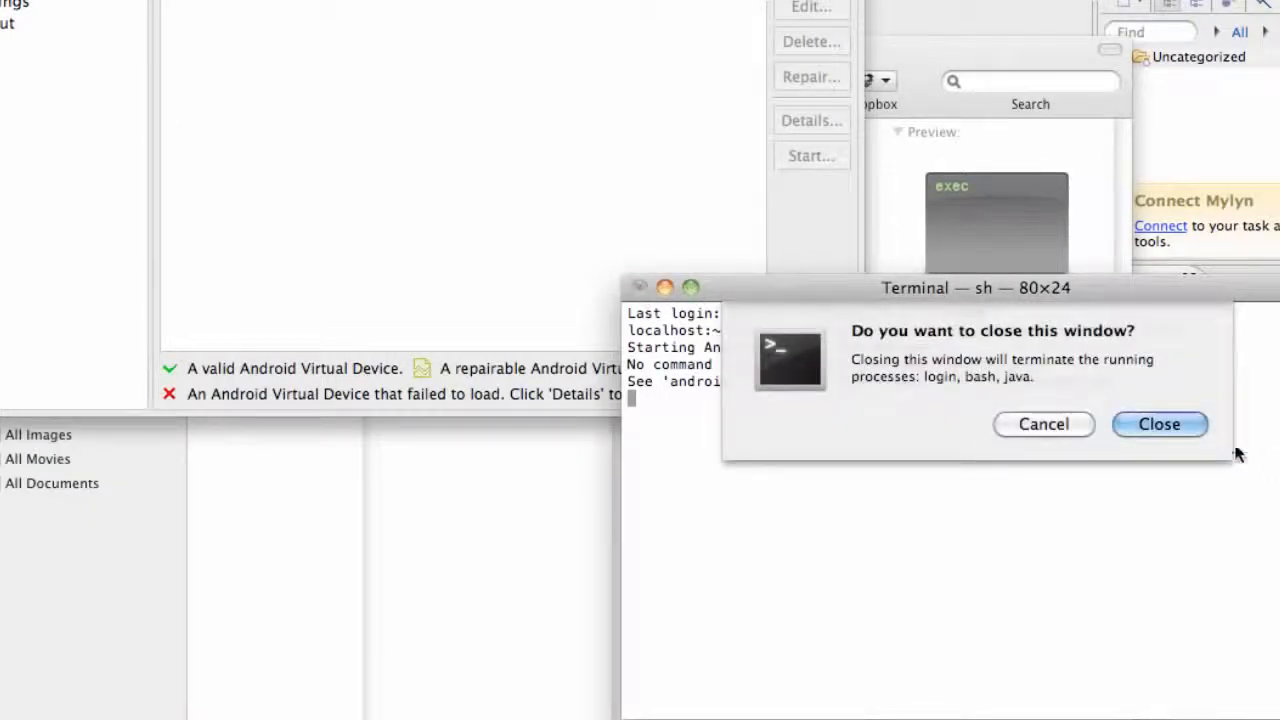
pyautogui.click(1170, 424)
pyautogui.doubleClick(664, 283)
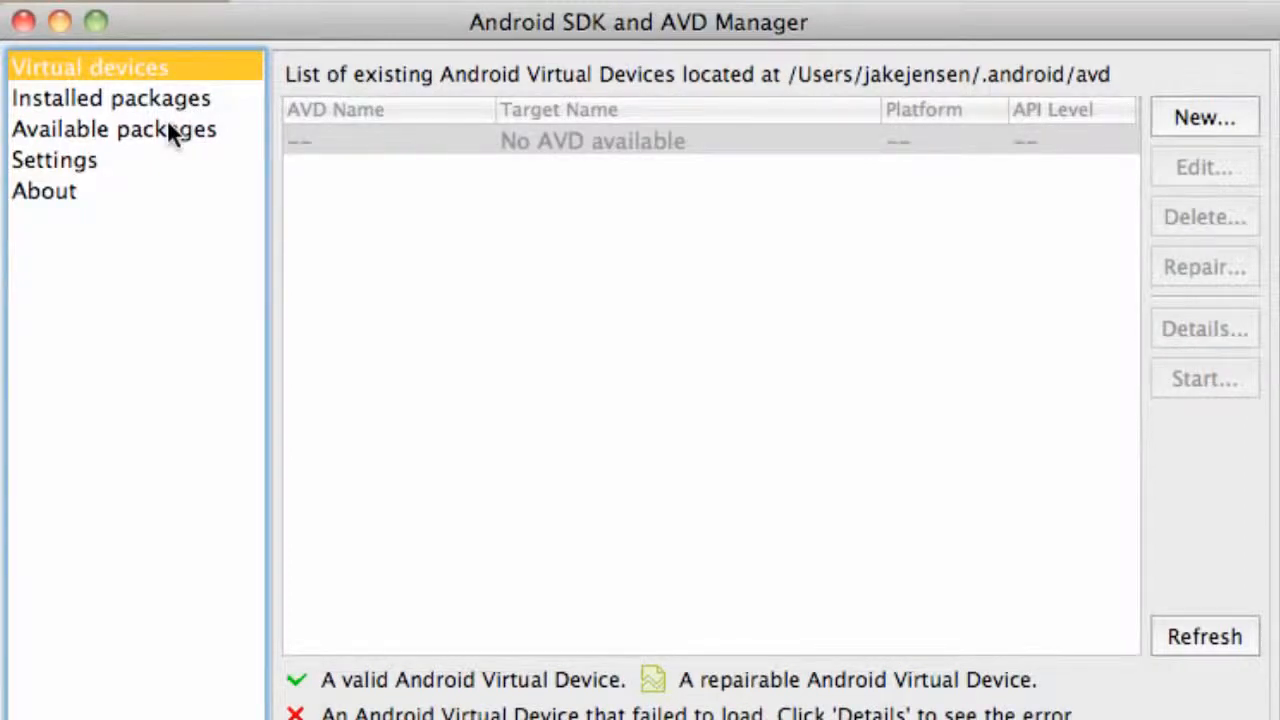
# List the packages available for download and mark SDK Platform Android 2.2, API 8, revision 2 in the Android Repository.
pyautogui.click(95, 130)
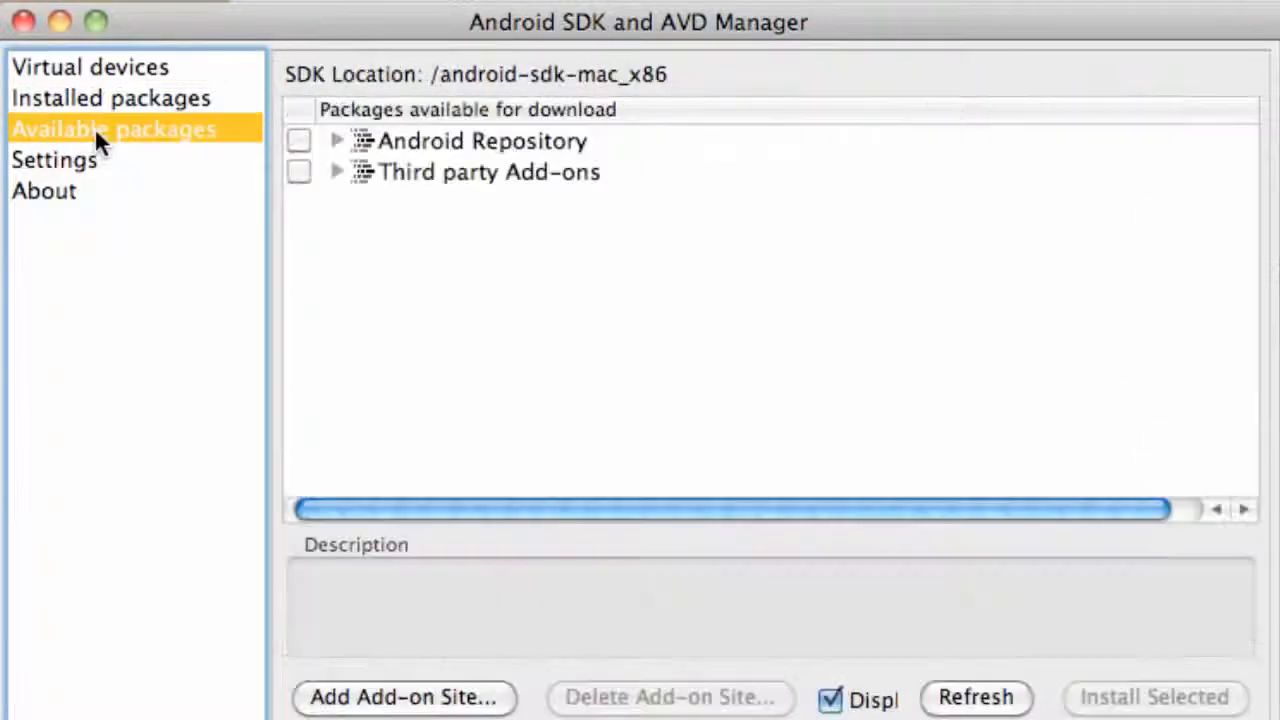
pyautogui.click(333, 140)
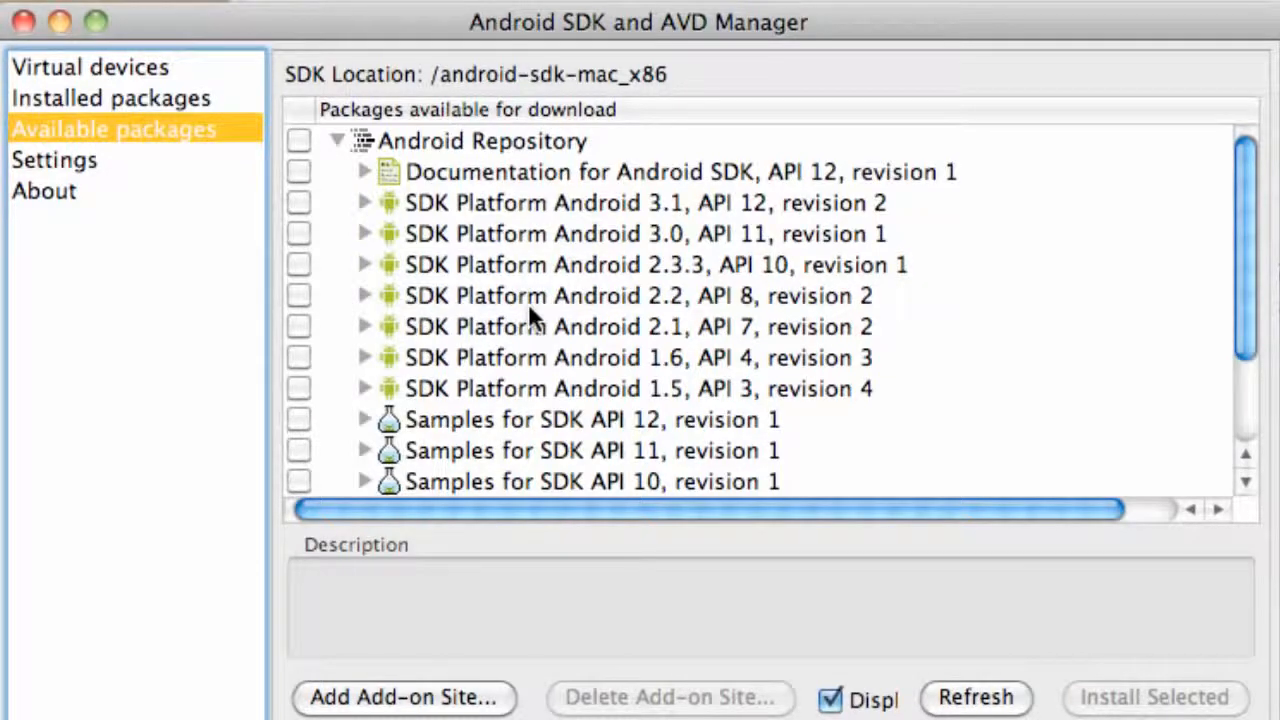
pyautogui.click(294, 297)
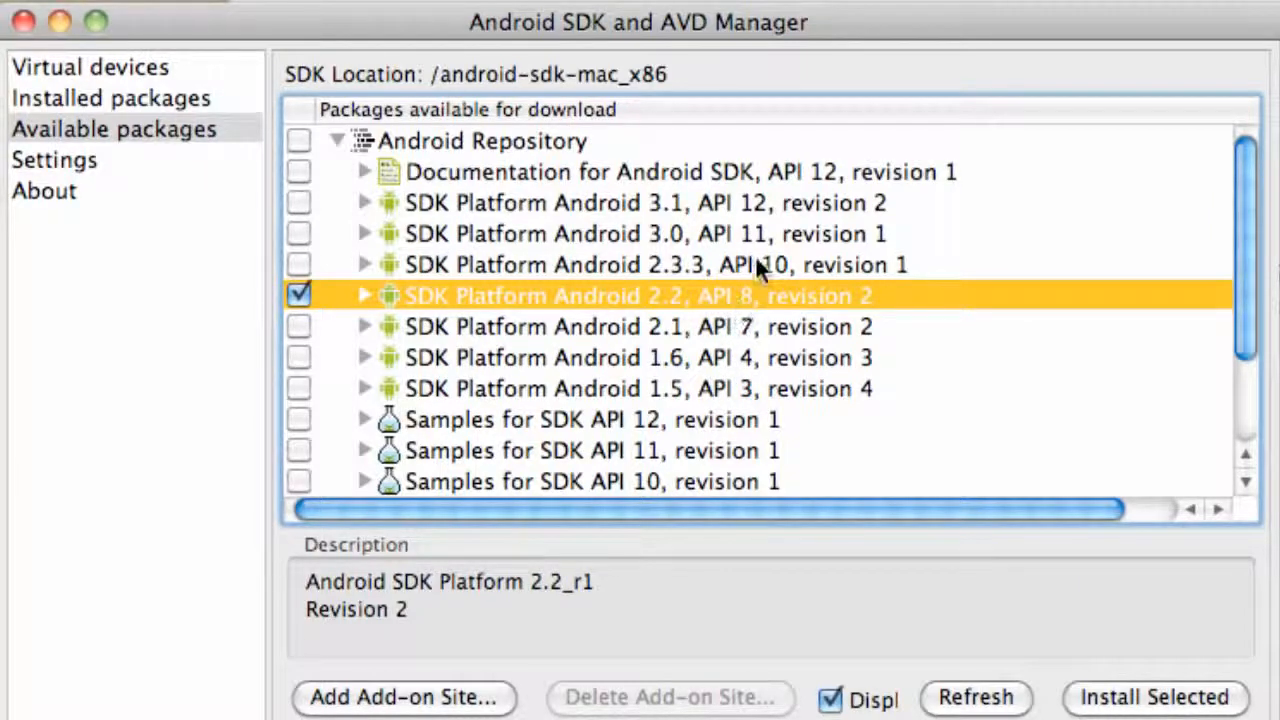
# Expand the Google Inc. third-party add-ons and mark Google APIs by Google Inc., Android API 8, revision 2.
pyautogui.hscroll(1, 753, 268)
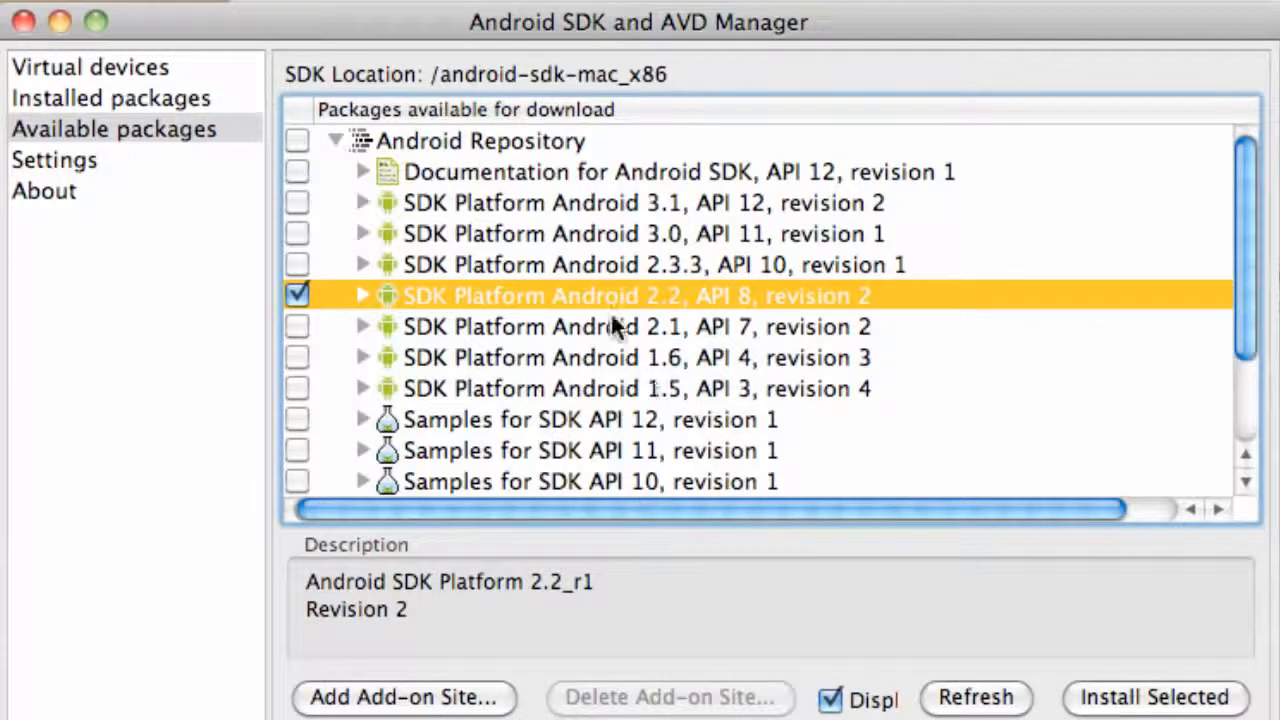
pyautogui.scroll(-3, 566, 350)
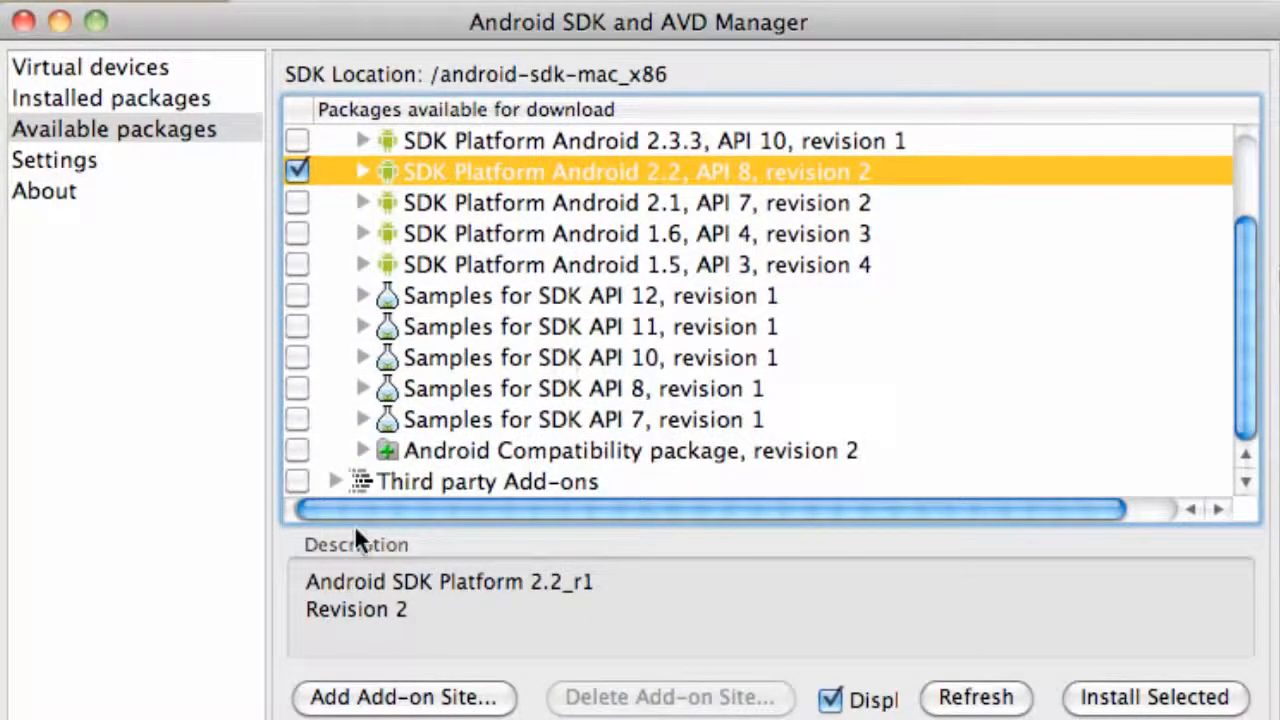
pyautogui.click(334, 482)
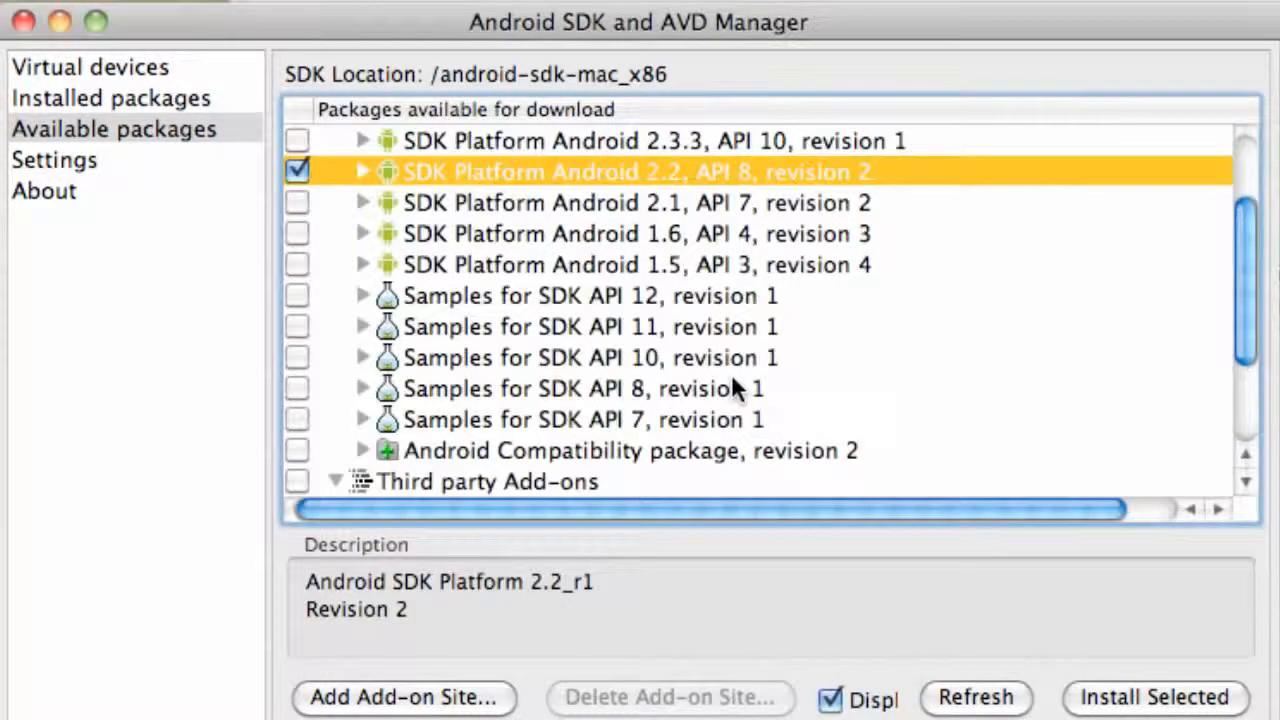
pyautogui.scroll(-3, 732, 380)
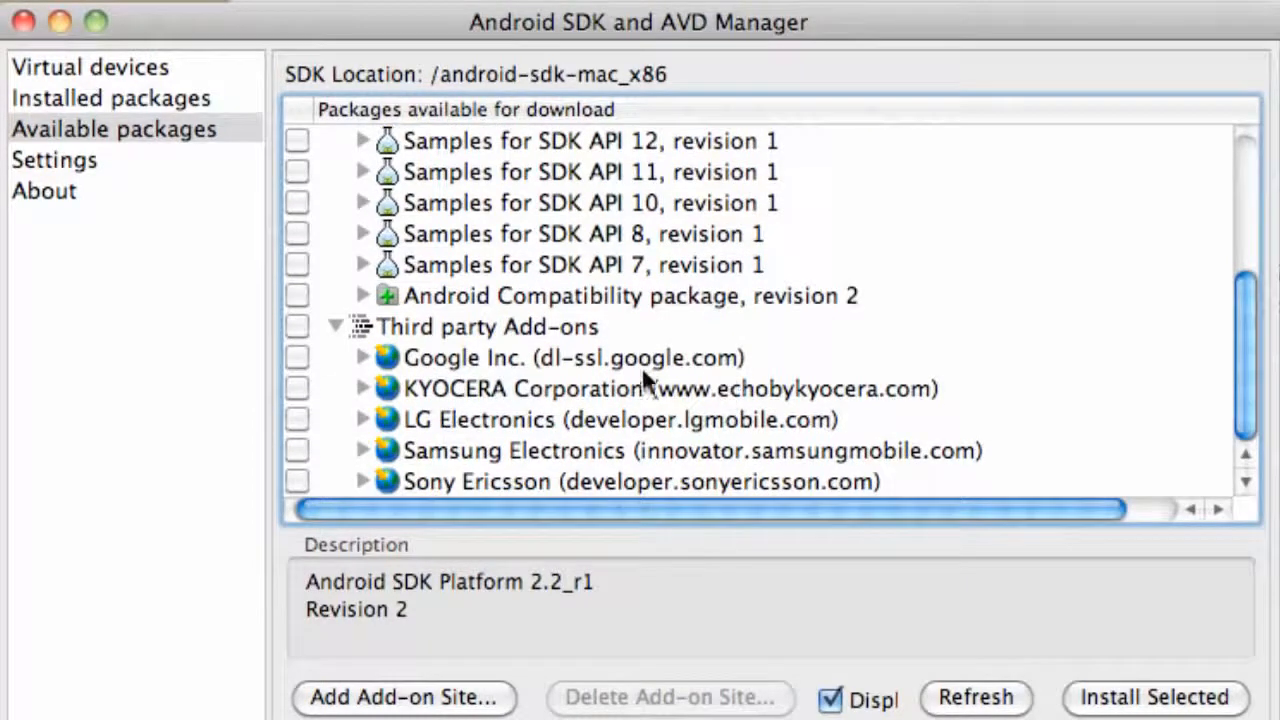
pyautogui.click(356, 356)
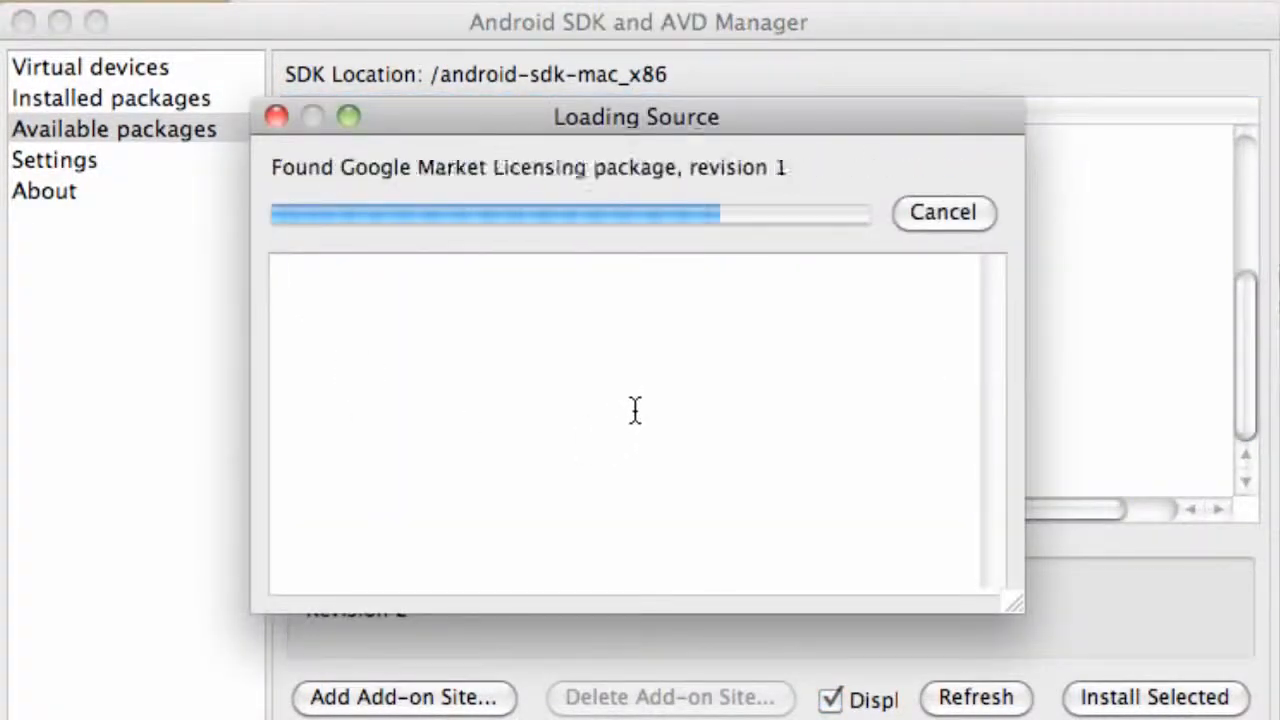
pyautogui.scroll(-3, 633, 401)
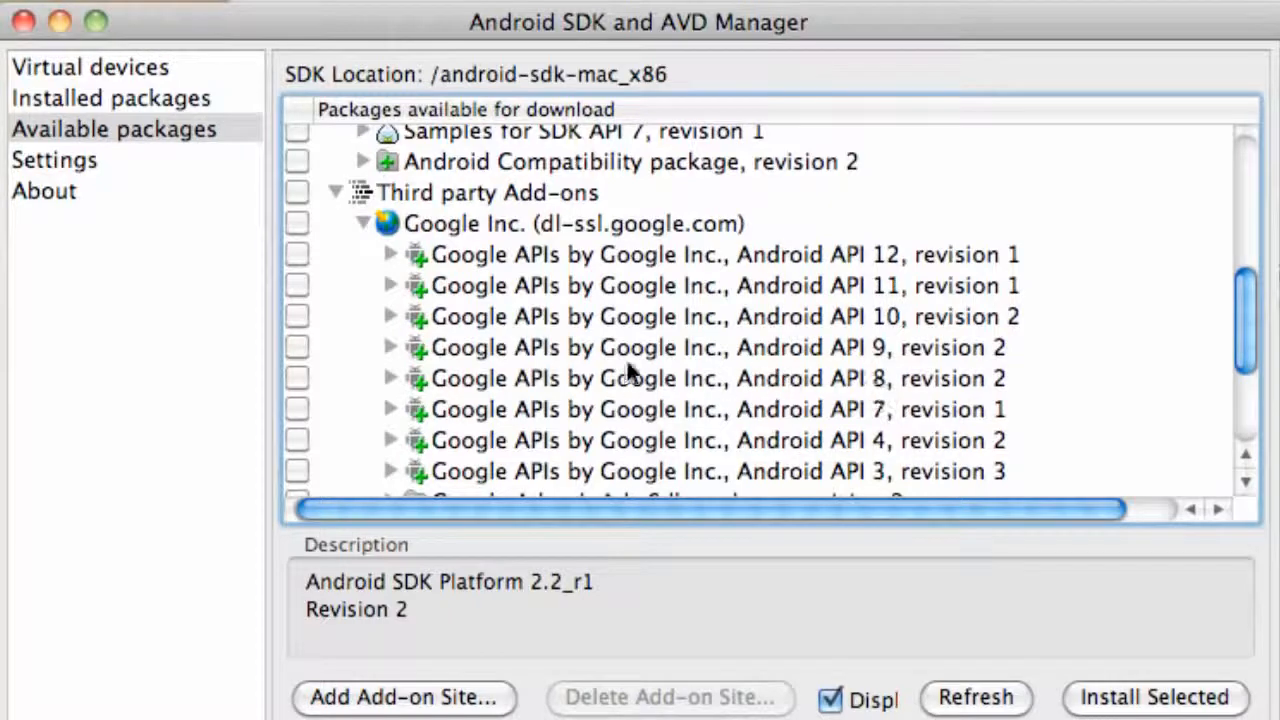
pyautogui.click(298, 377)
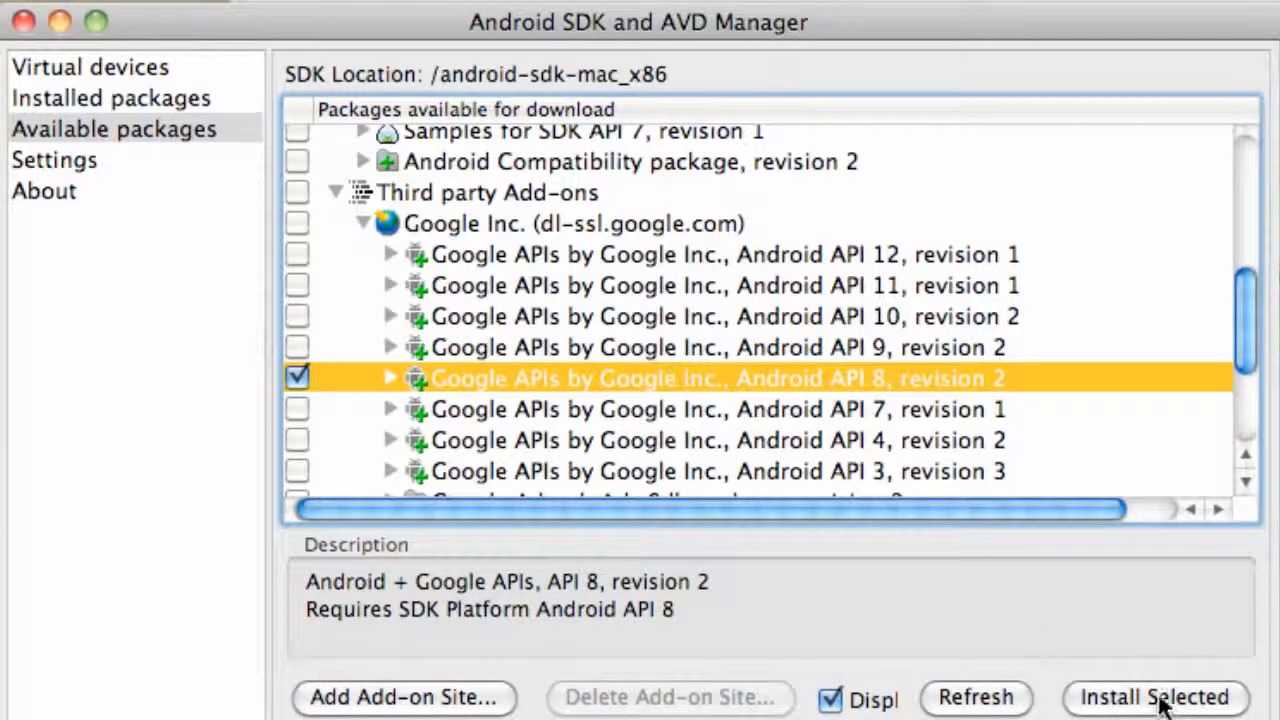
# Install the marked packages, accepting all licences and restarting ADB, and show the list of installed packages.
pyautogui.click(1160, 700)
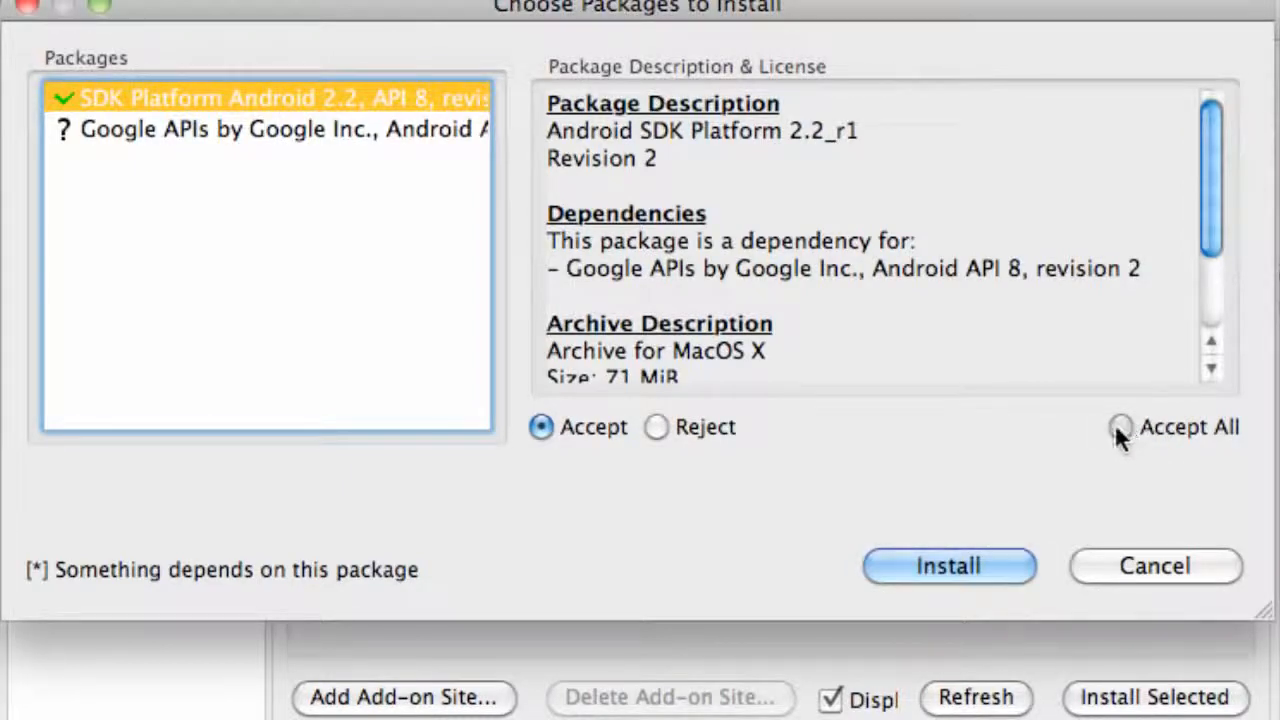
pyautogui.click(1118, 426)
pyautogui.click(956, 566)
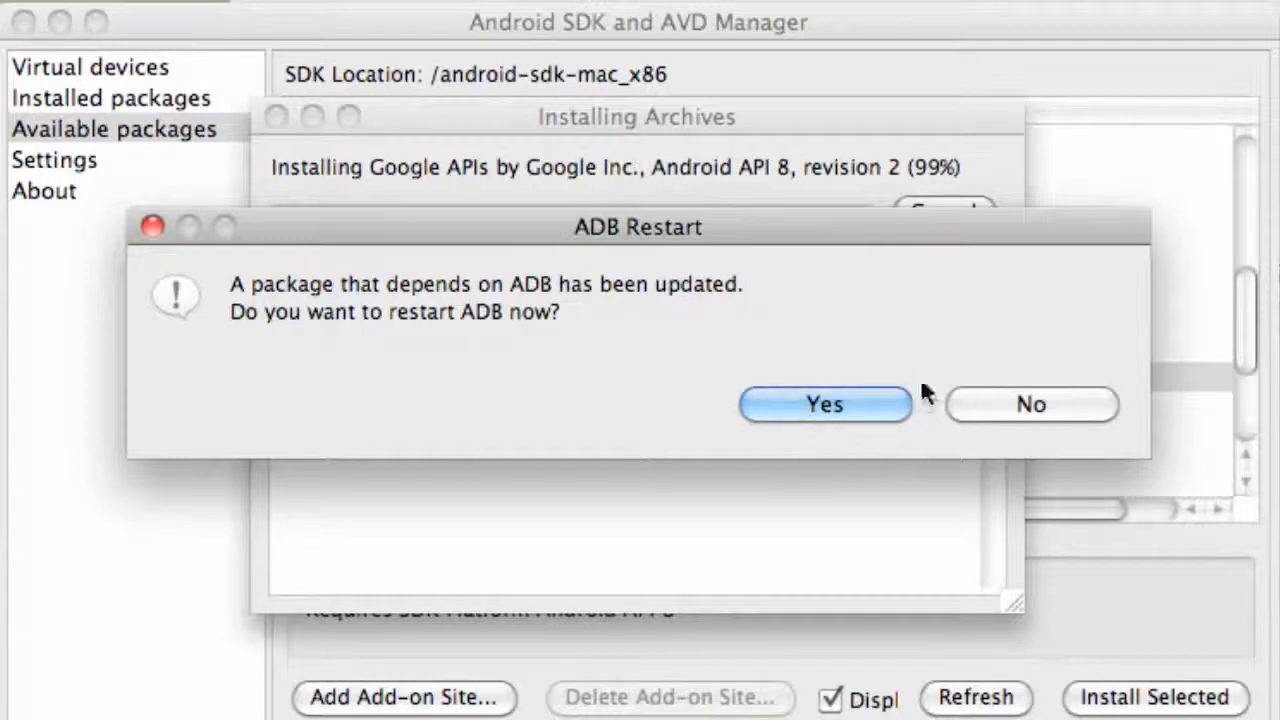
pyautogui.click(764, 411)
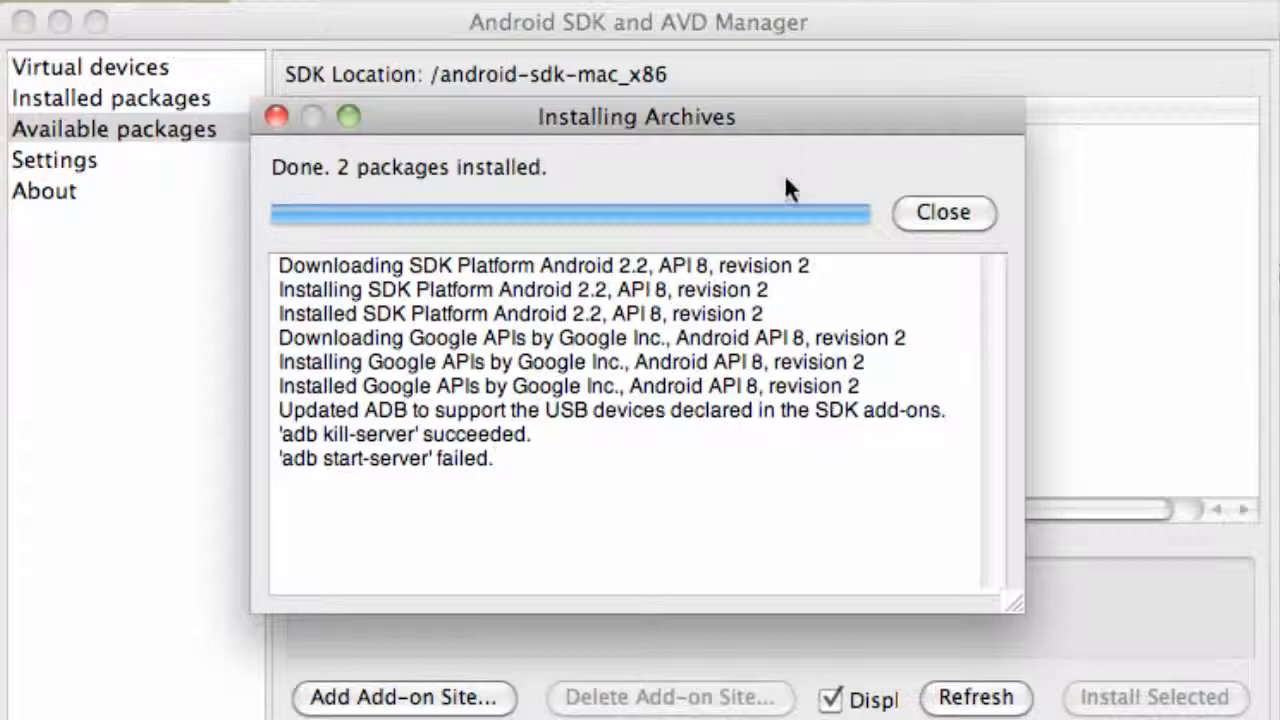
pyautogui.click(953, 217)
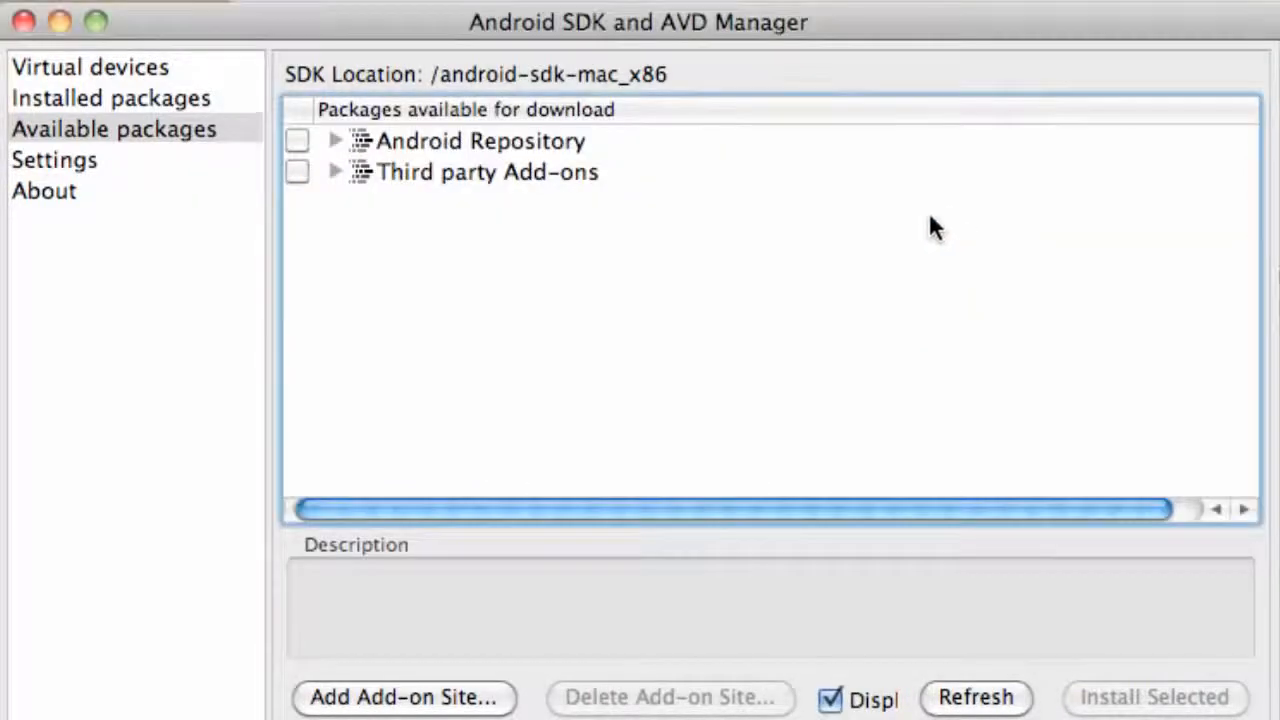
pyautogui.click(127, 100)
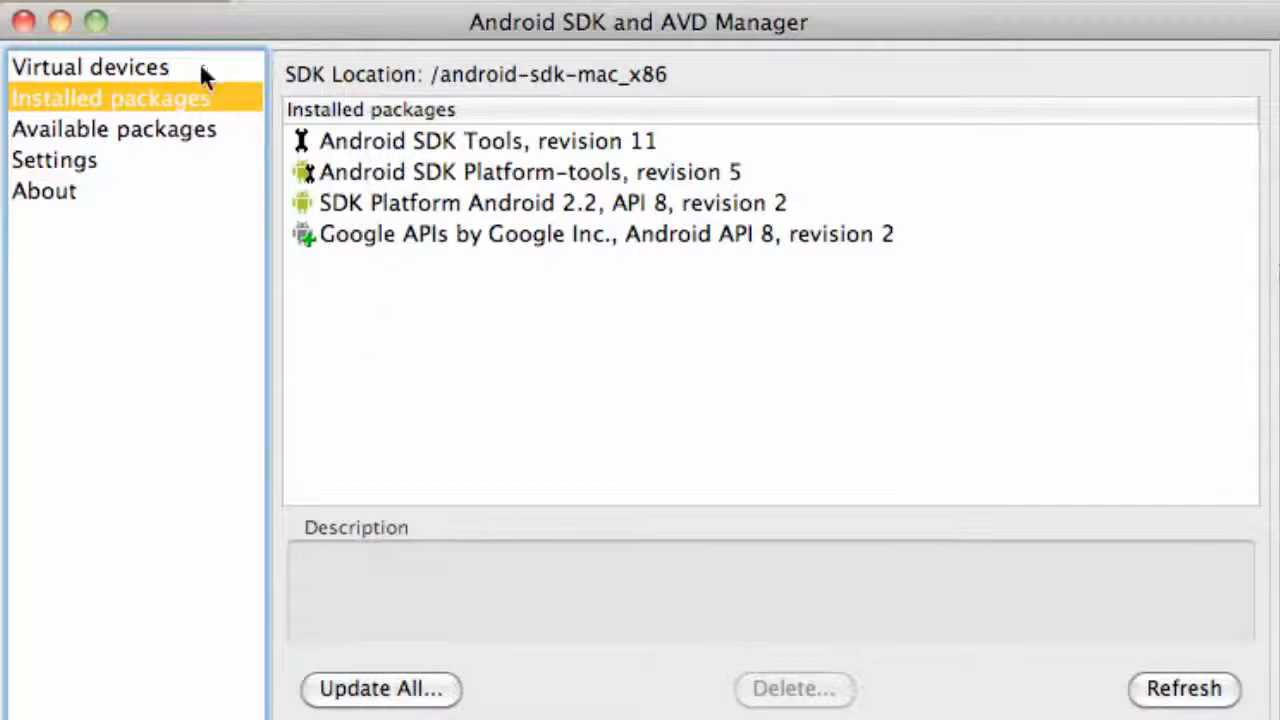
# Begin a new Android virtual device named droidX and target it to Android 2.2 - API Level 8.
pyautogui.click(137, 67)
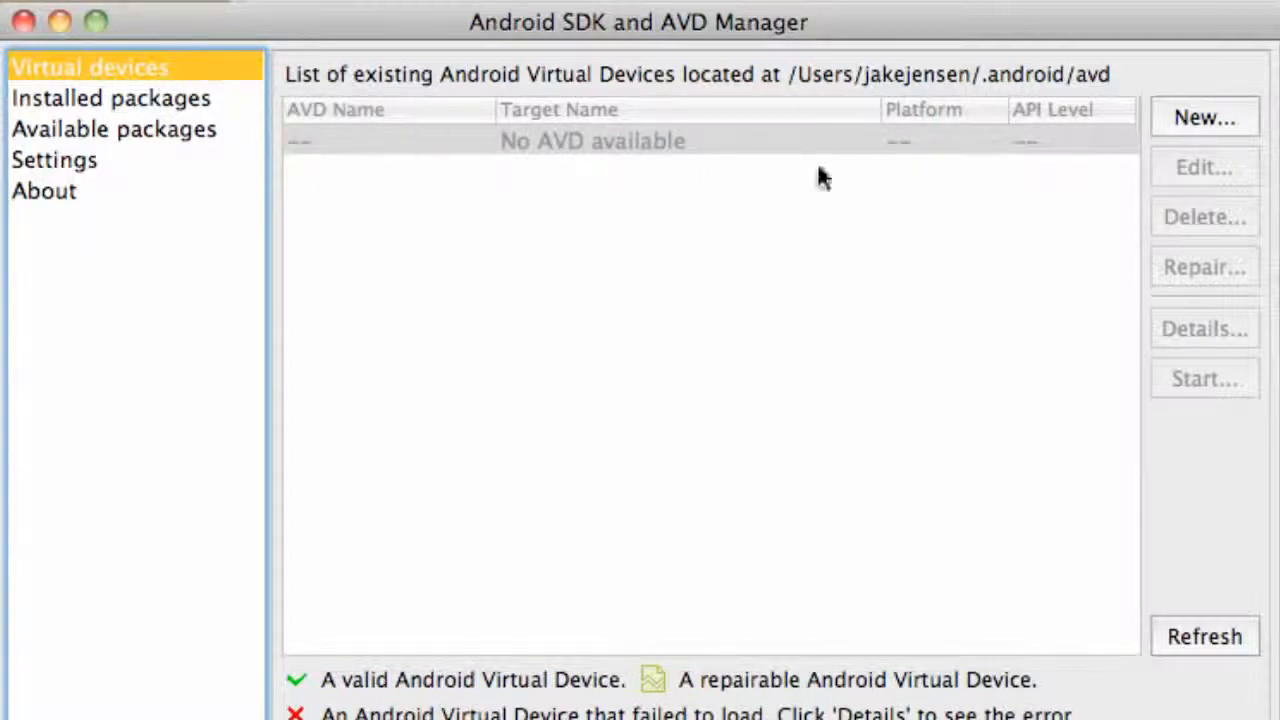
pyautogui.click(1228, 120)
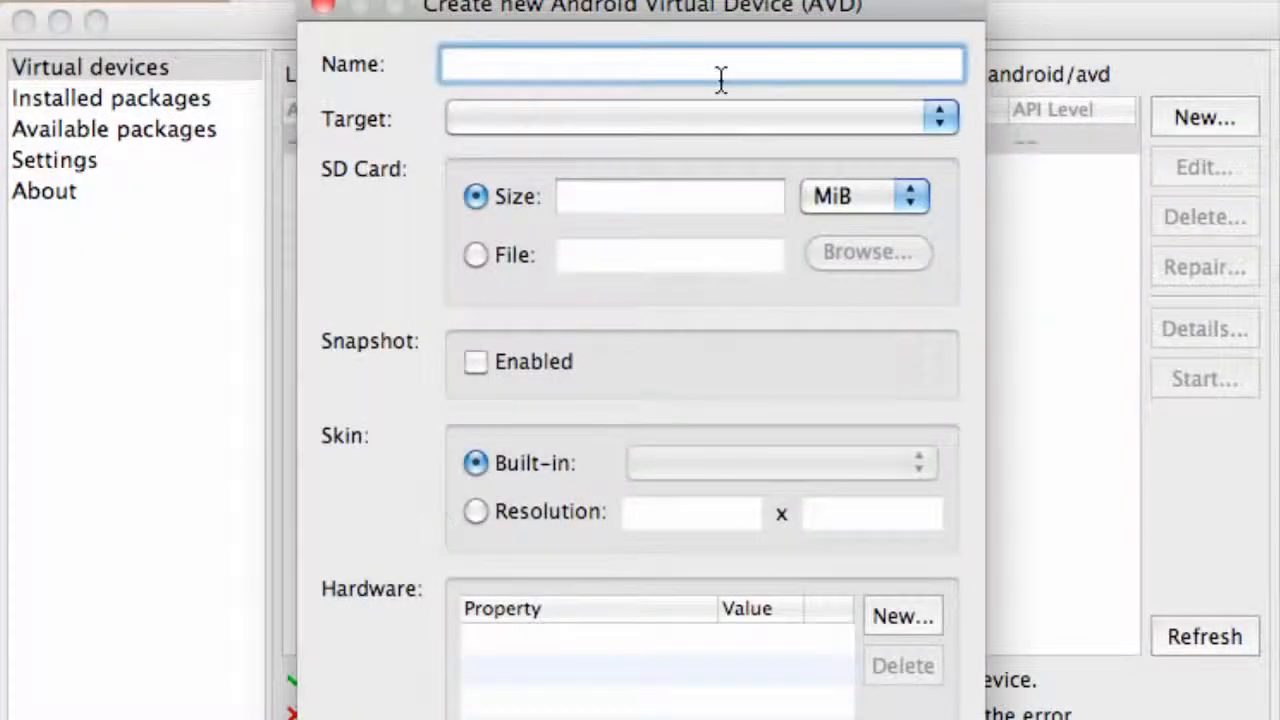
pyautogui.write('droidX')
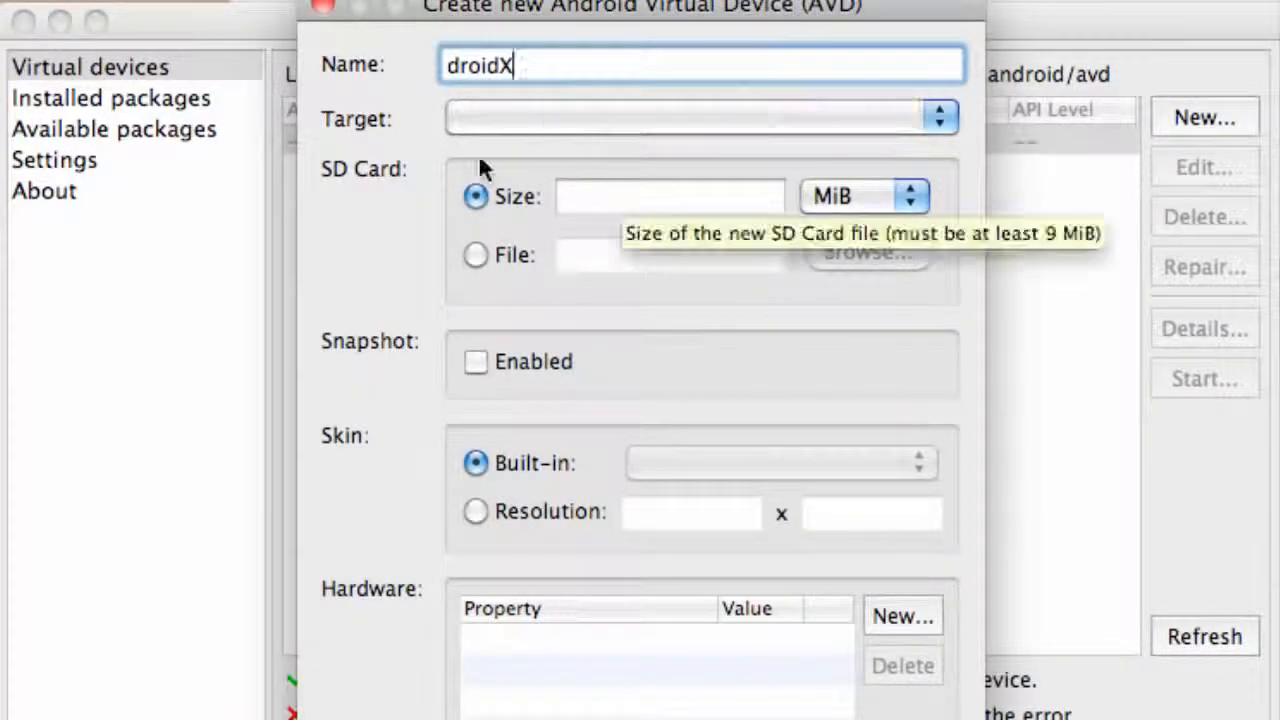
pyautogui.click(504, 121)
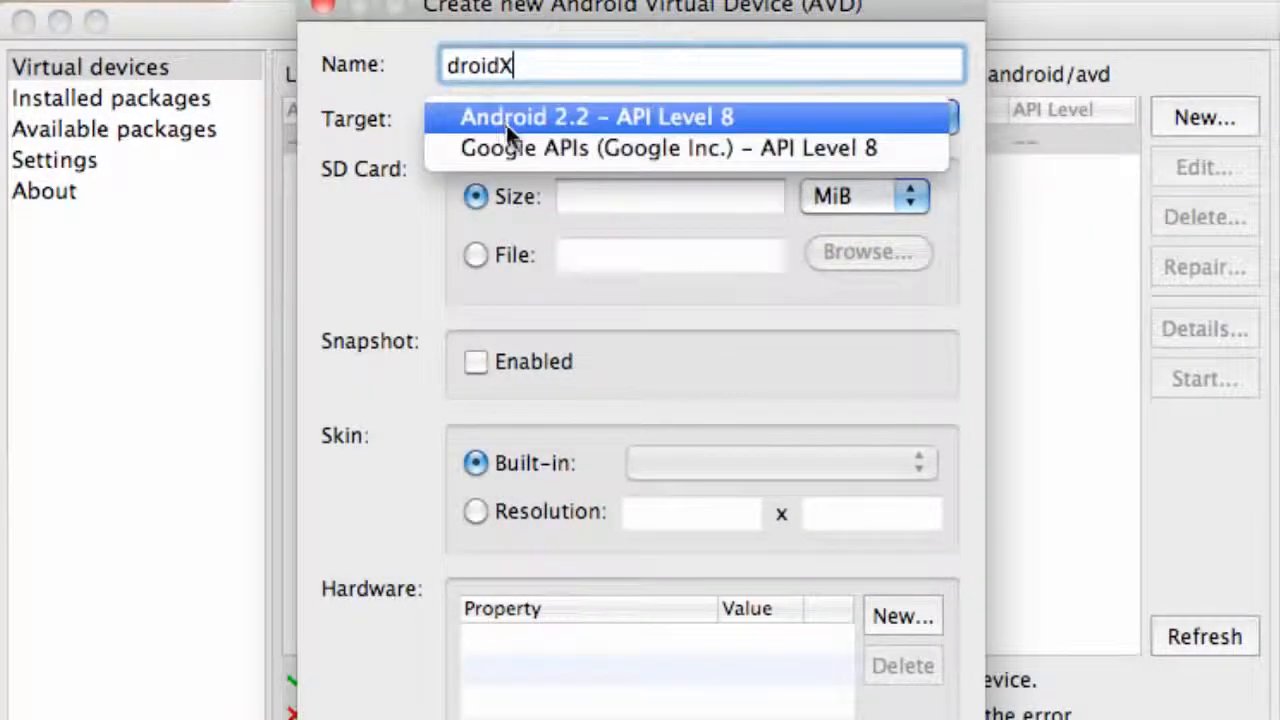
pyautogui.click(562, 116)
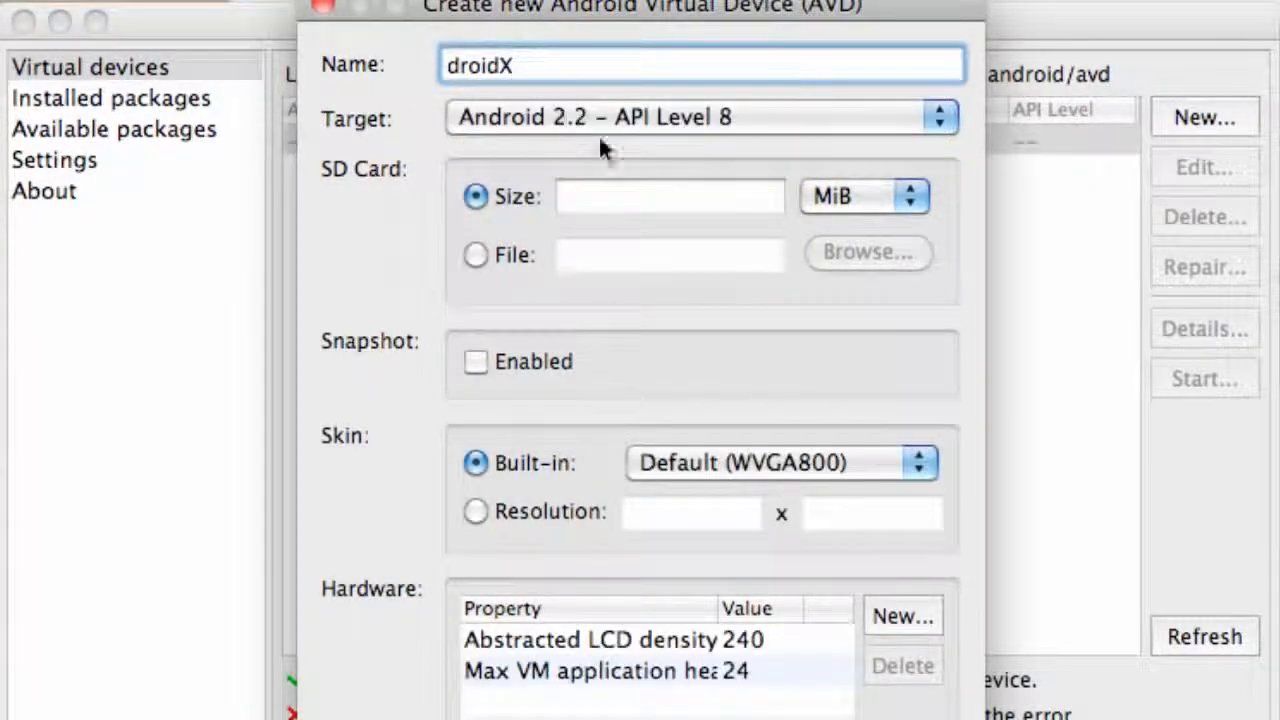
# Give the new virtual device a 100 MiB SD card, create the device and dismiss the creation report.
pyautogui.click(657, 199)
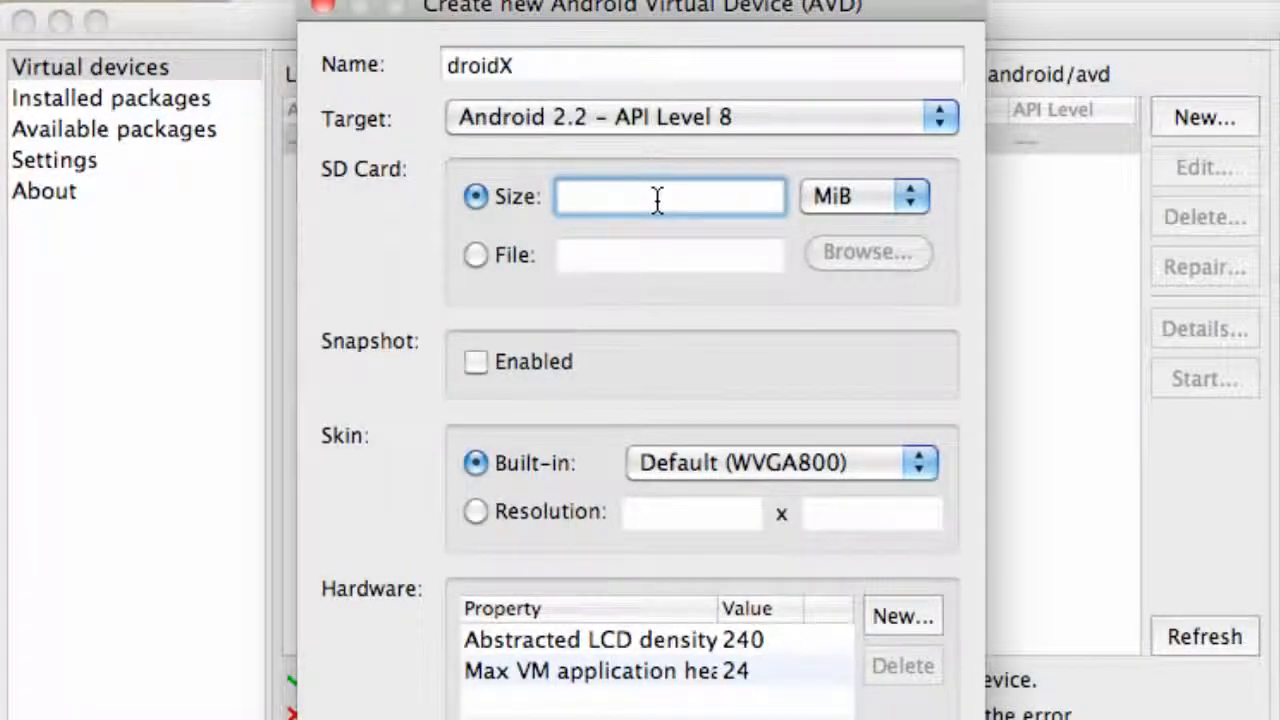
pyautogui.write('100')
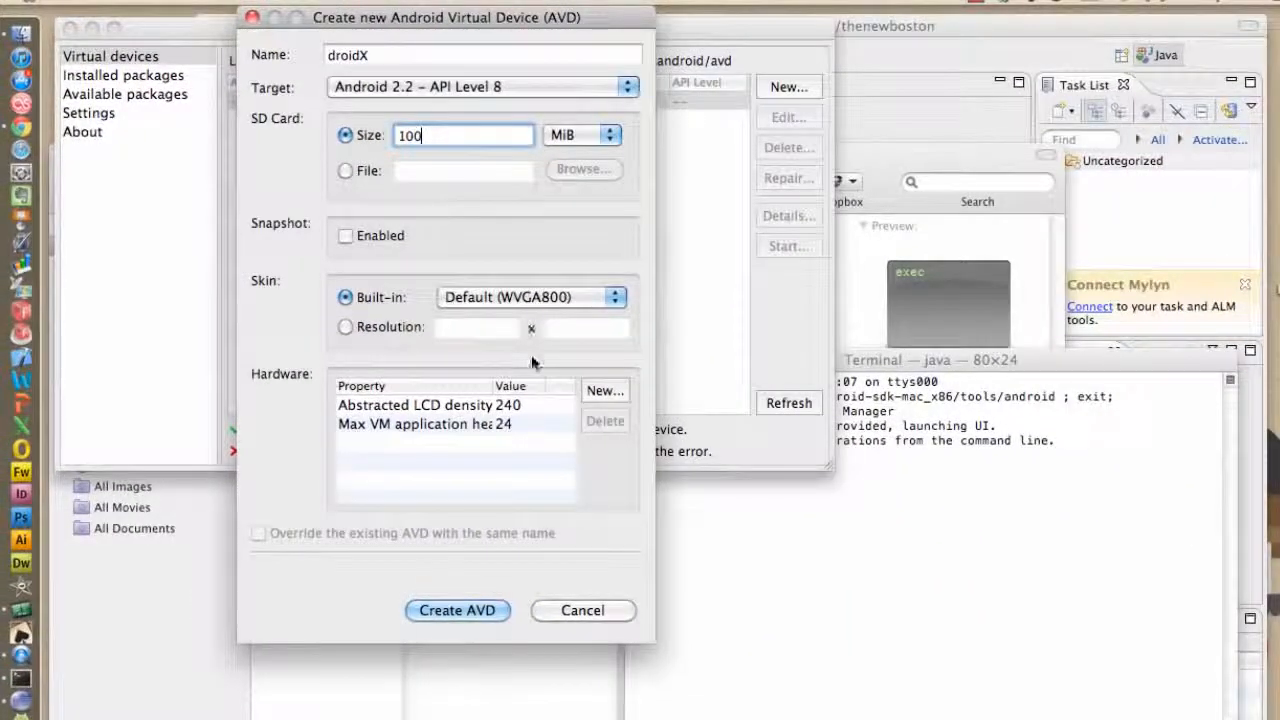
pyautogui.click(457, 610)
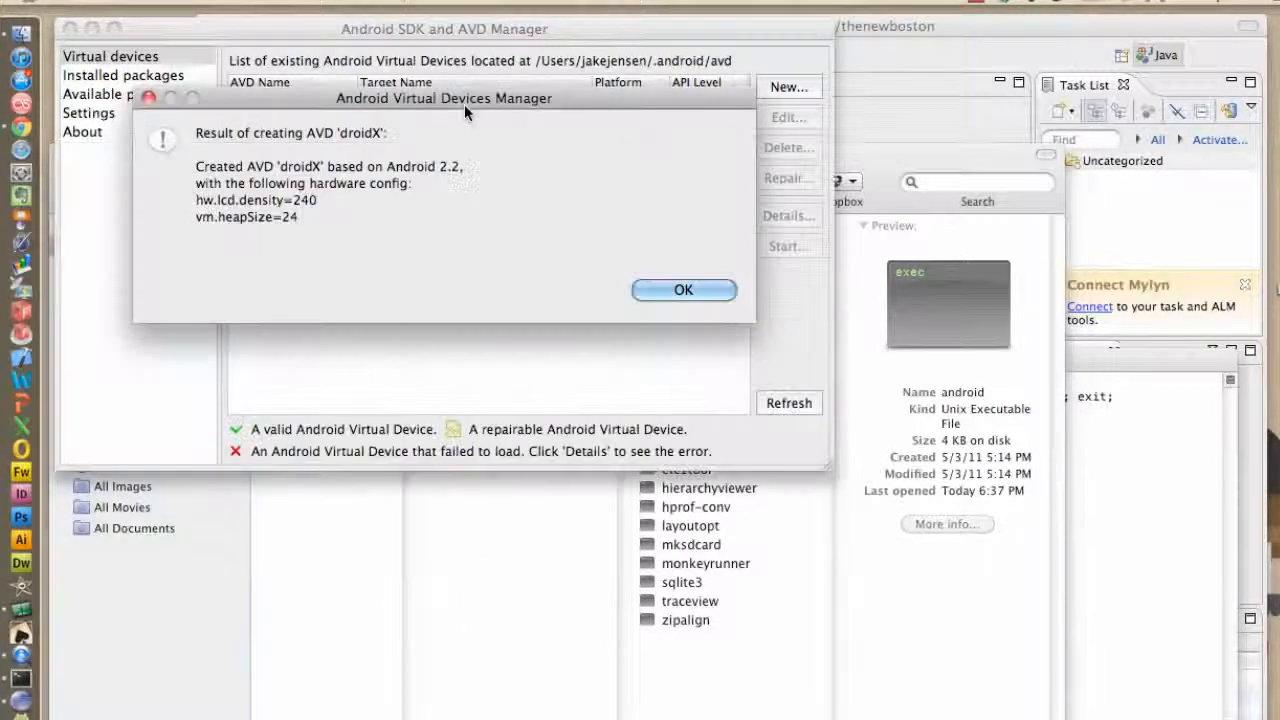
pyautogui.click(690, 292)
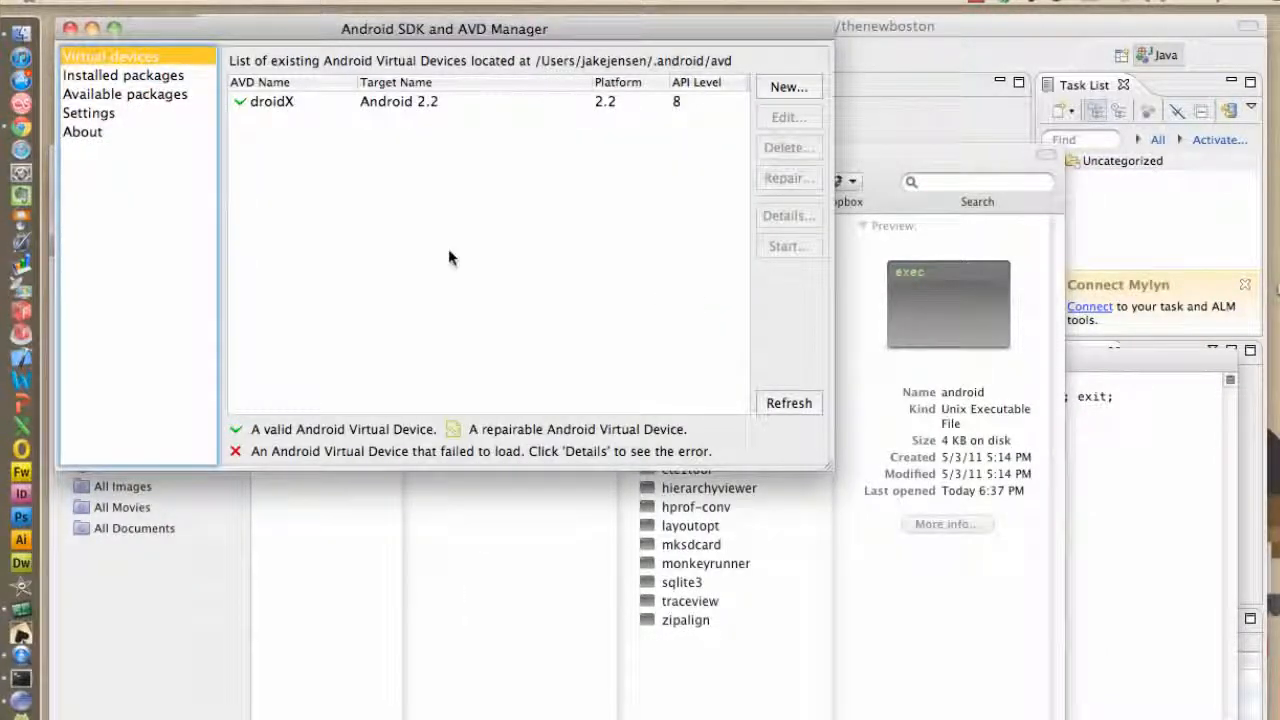